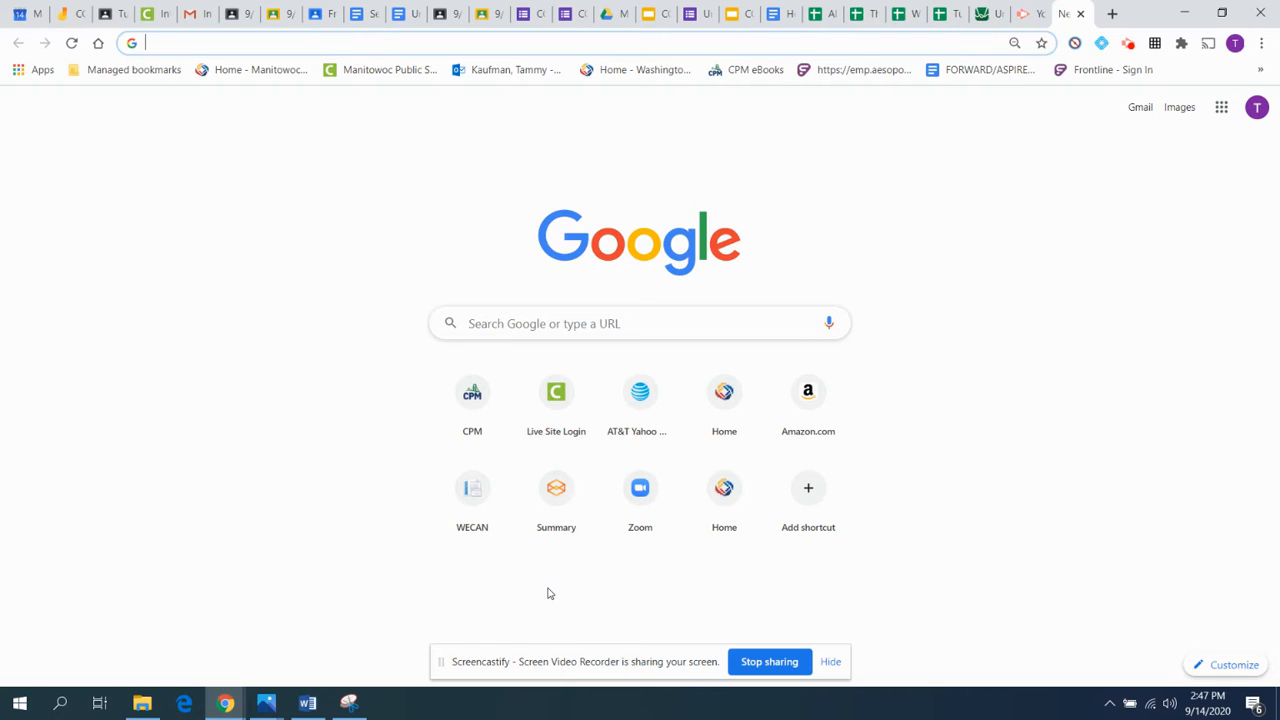
# Step: Open the desmos.com website
pyautogui.write('D')
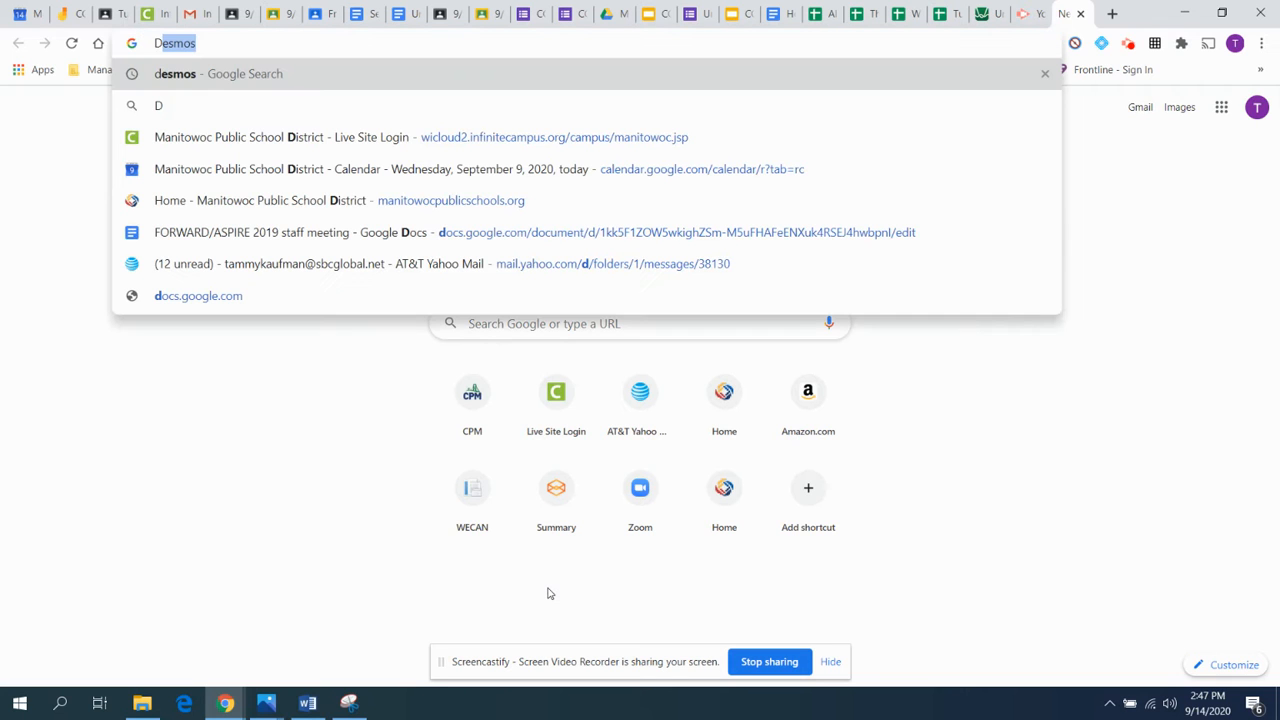
pyautogui.write('esmos')
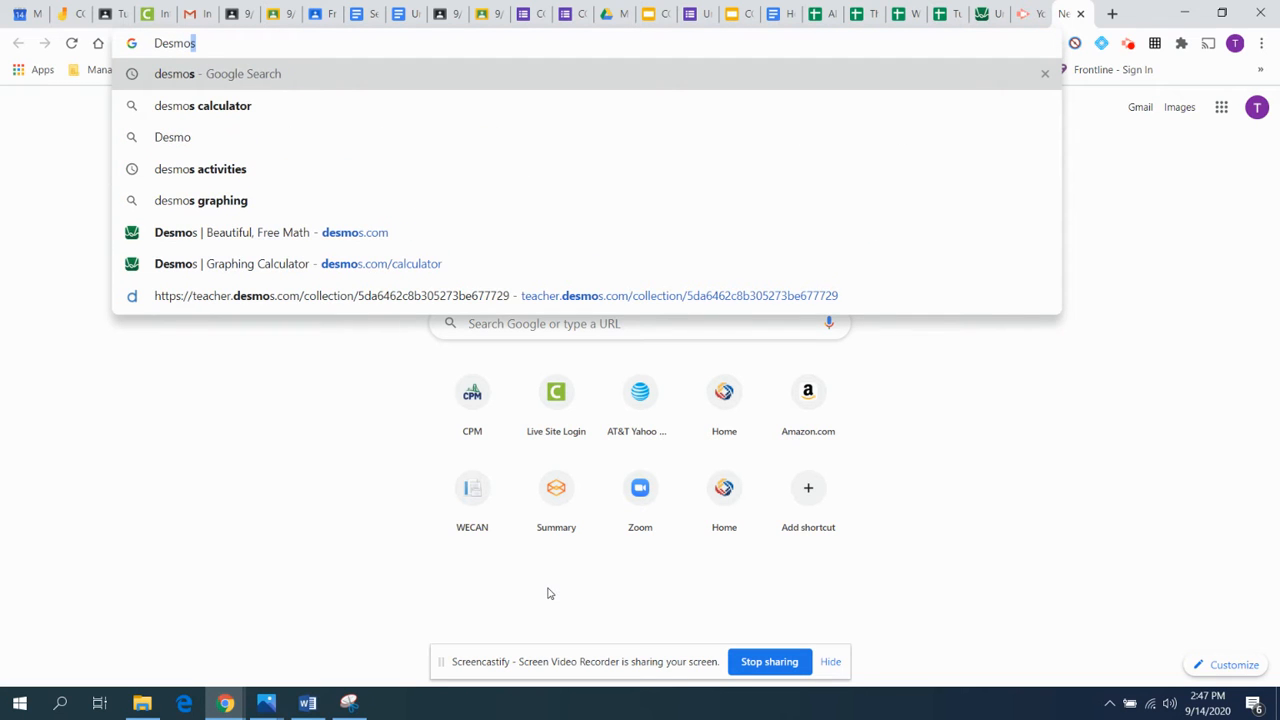
pyautogui.write('.com')
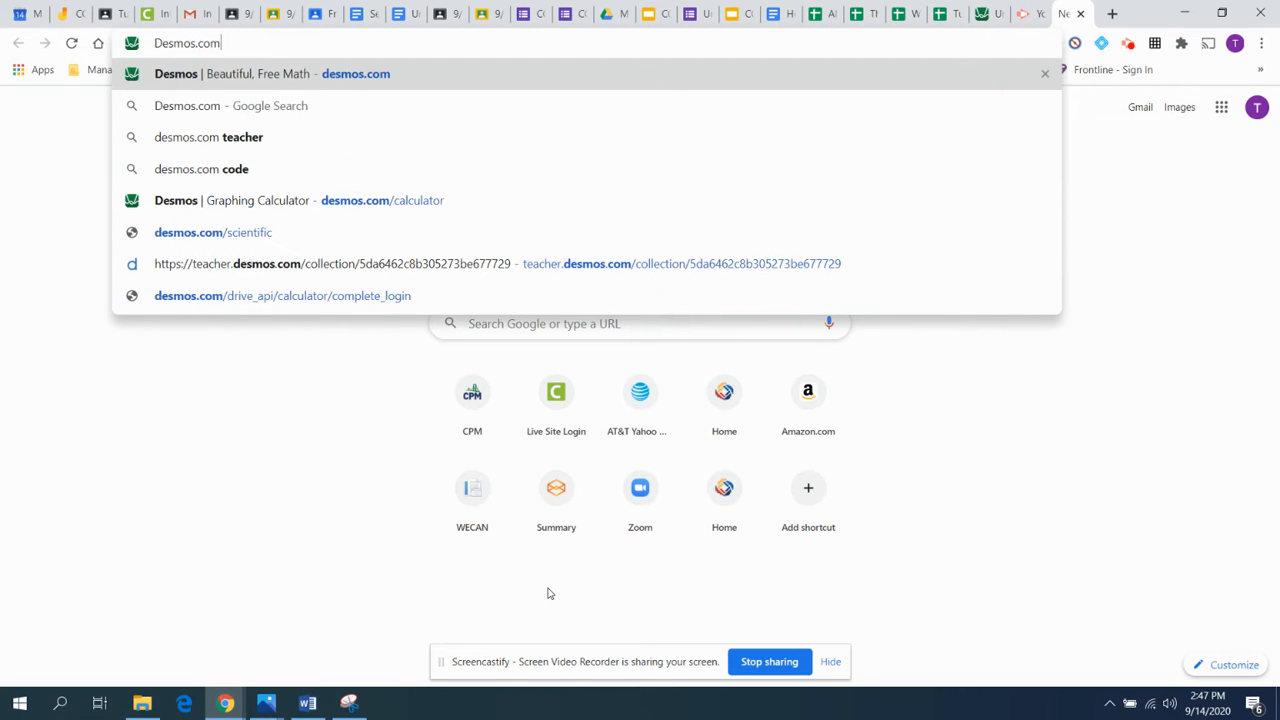
pyautogui.press('Return')
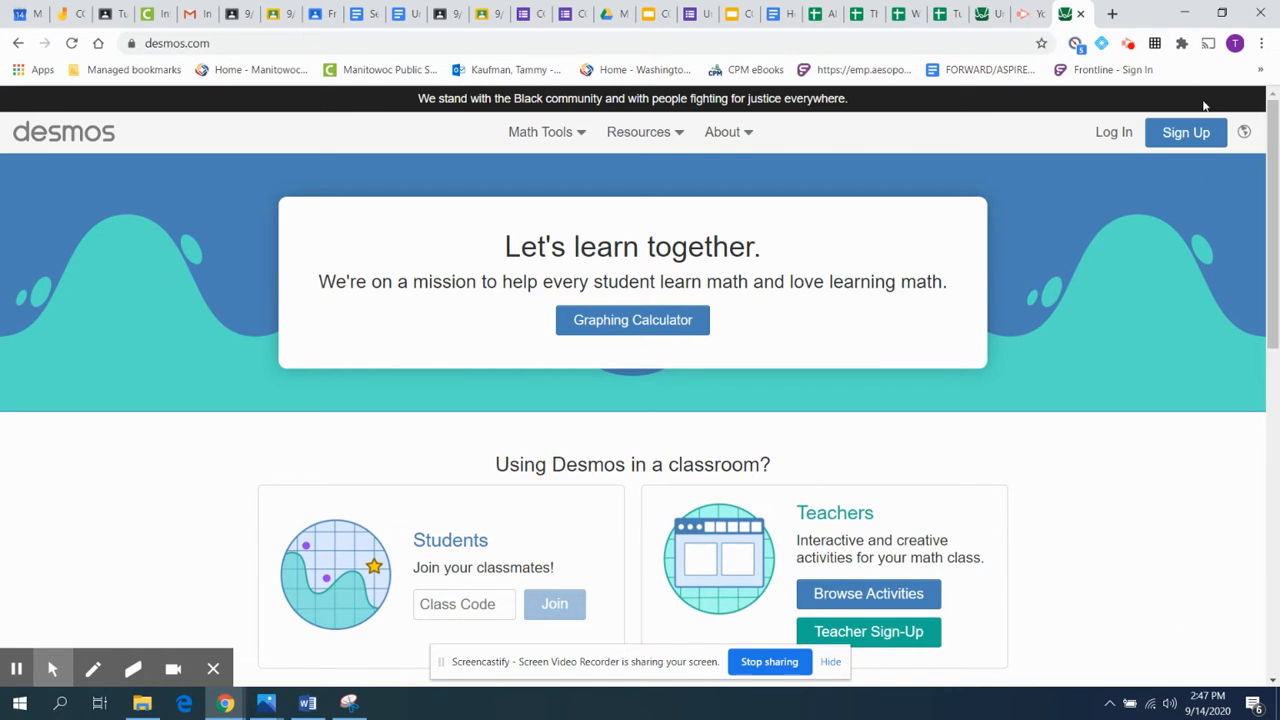
# Step: Sign up for Desmos with Google, accepting both consent statements, allowing the blocked popup once and choosing the teacher's school account
pyautogui.click(1193, 137)
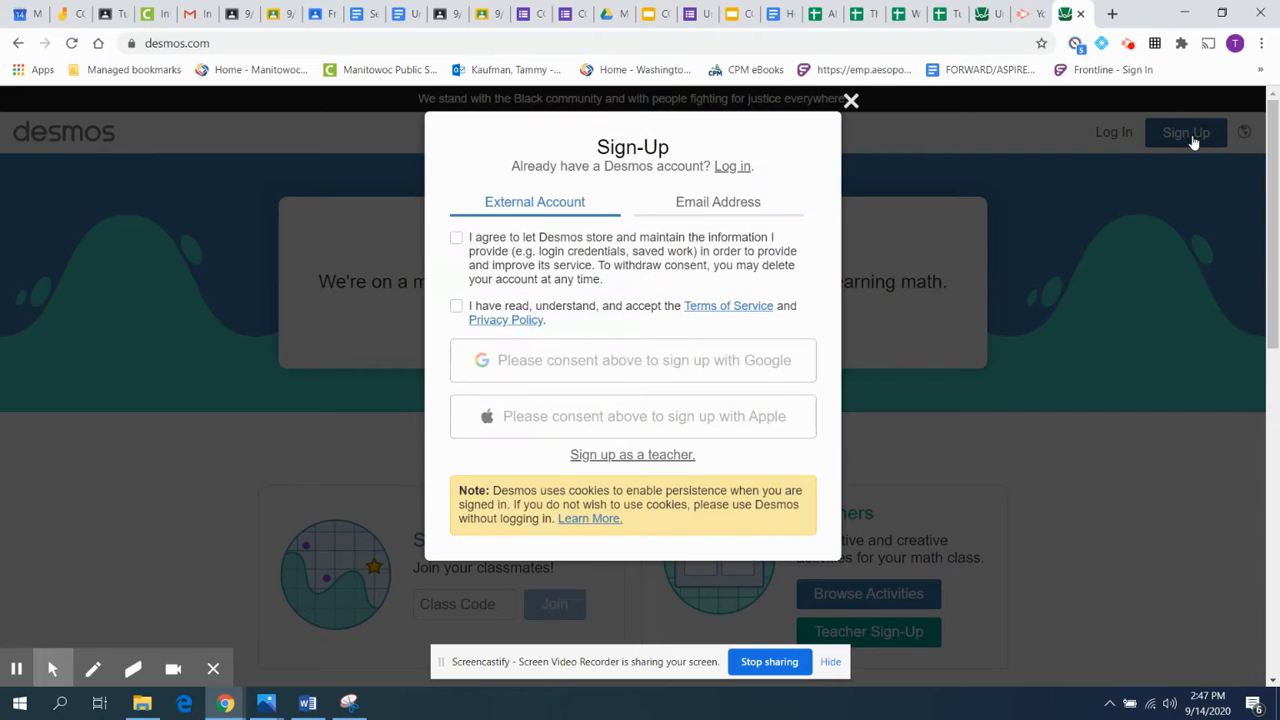
pyautogui.click(456, 238)
pyautogui.click(457, 307)
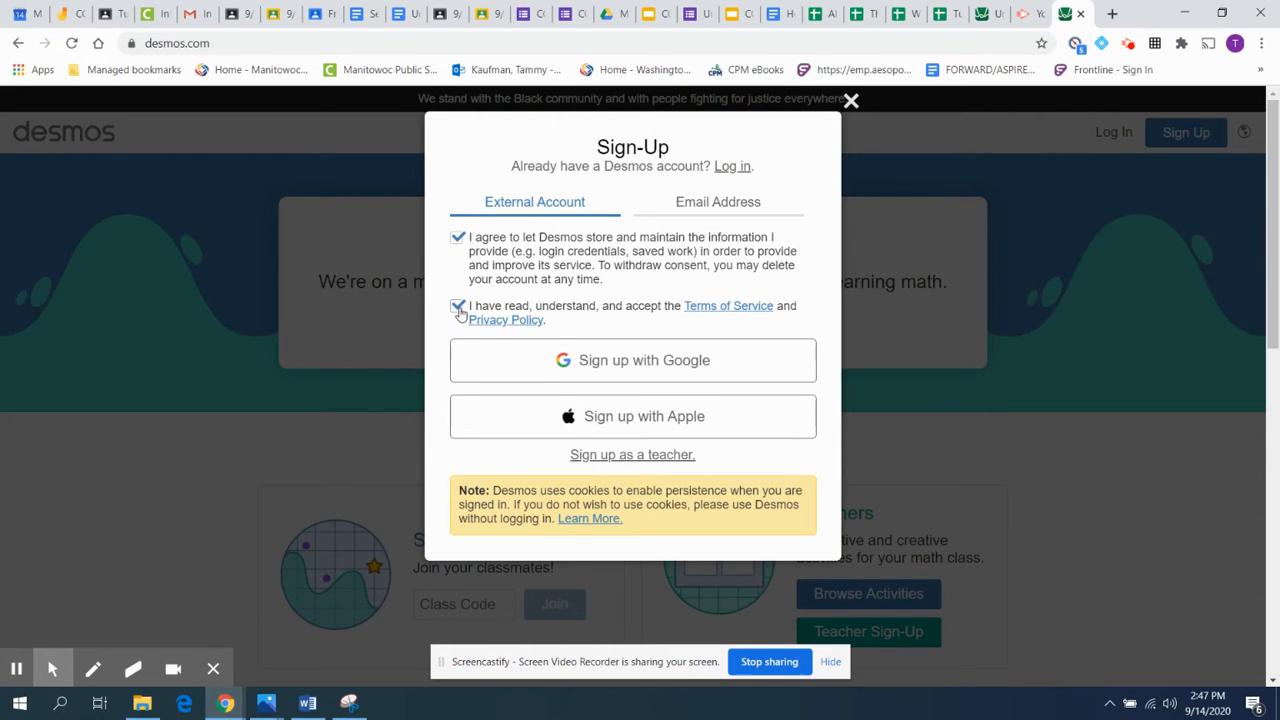
pyautogui.click(622, 362)
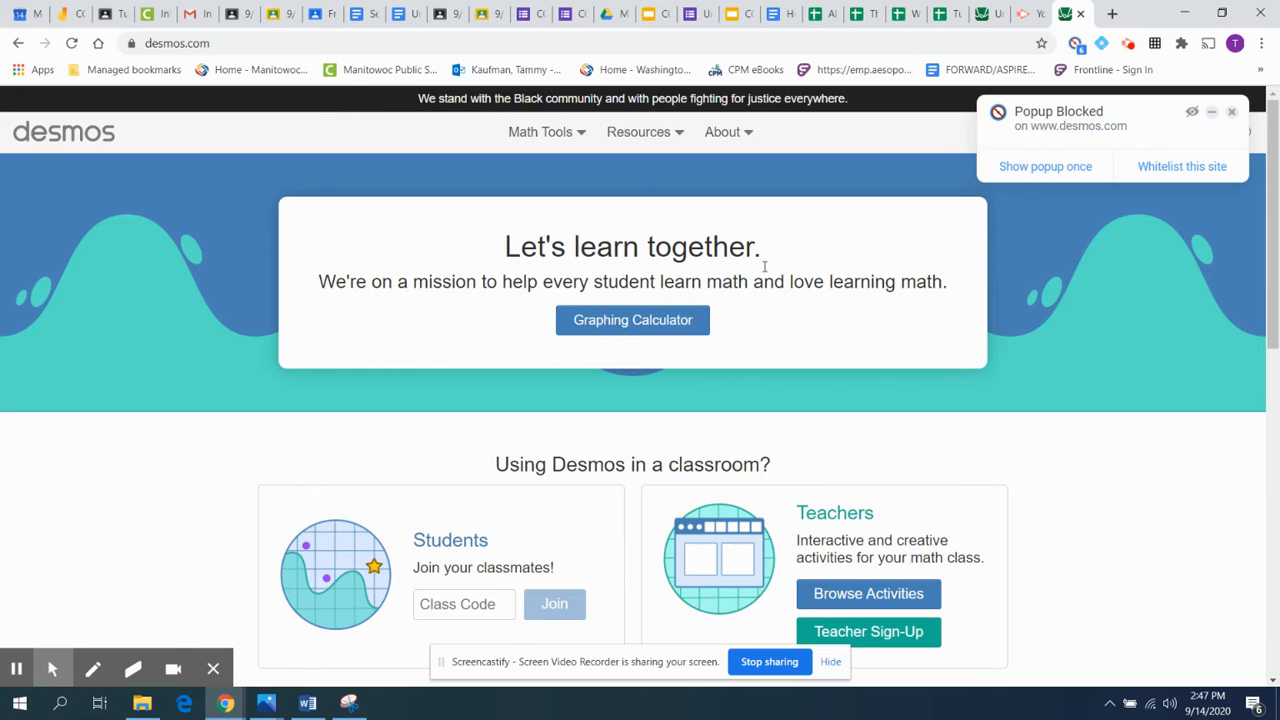
pyautogui.click(1068, 168)
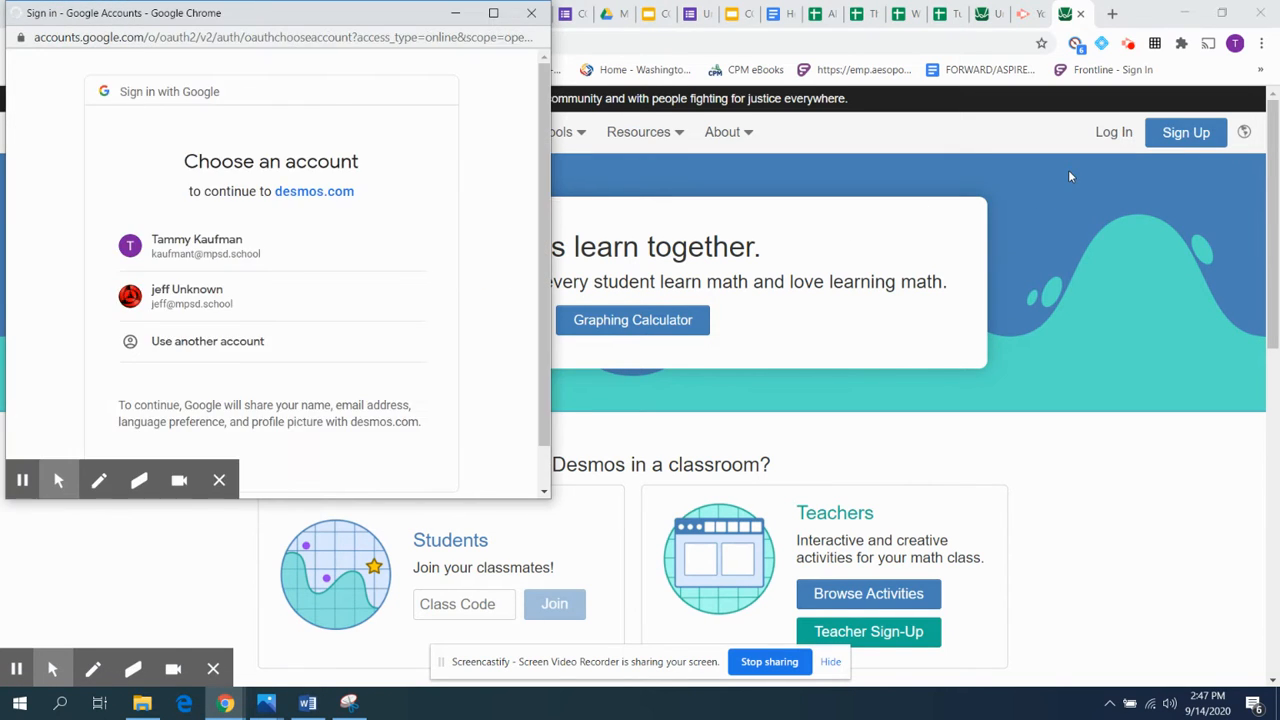
pyautogui.click(274, 240)
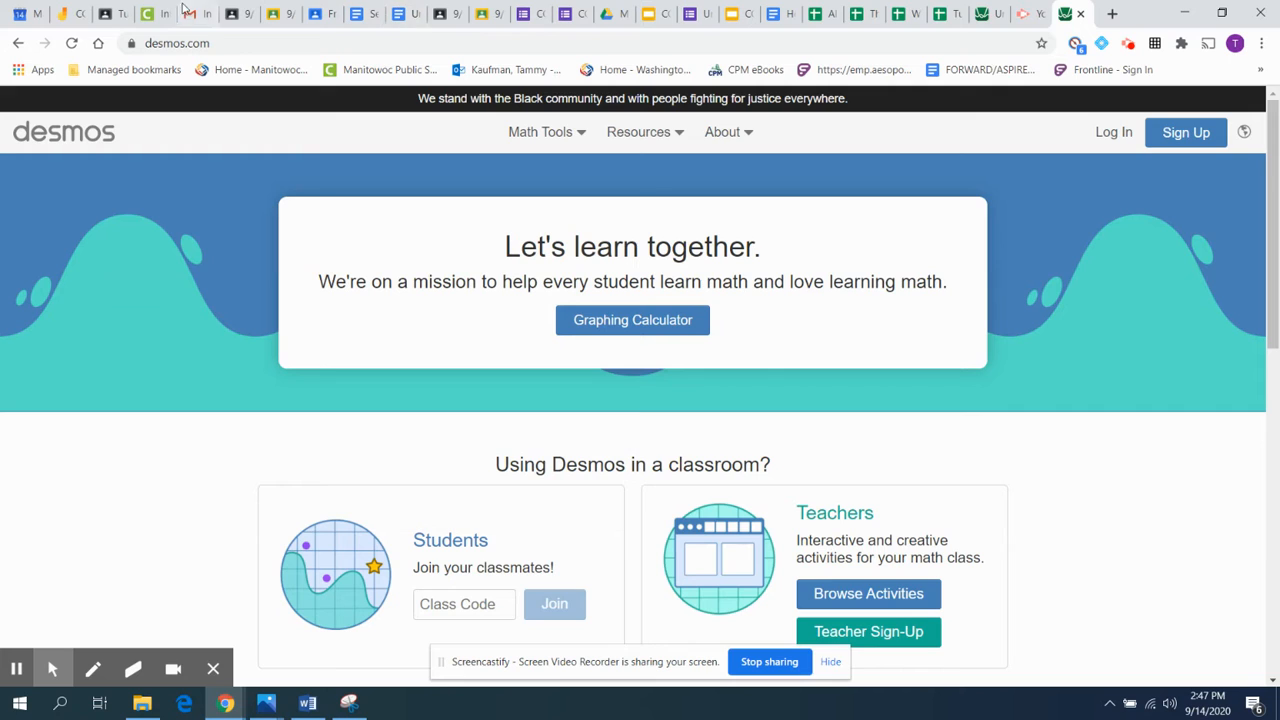
# Step: Reload desmos.com from a fresh start page and open the Graphing Calculator
pyautogui.click(18, 43)
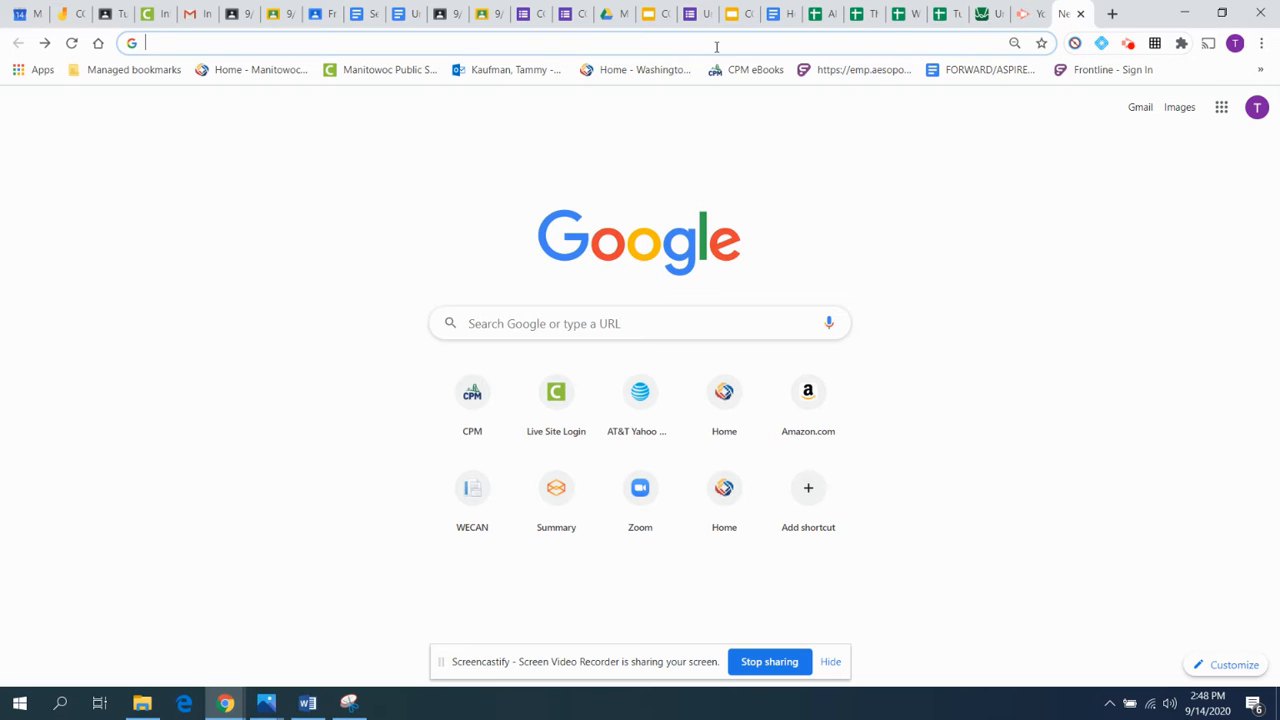
pyautogui.write('desm')
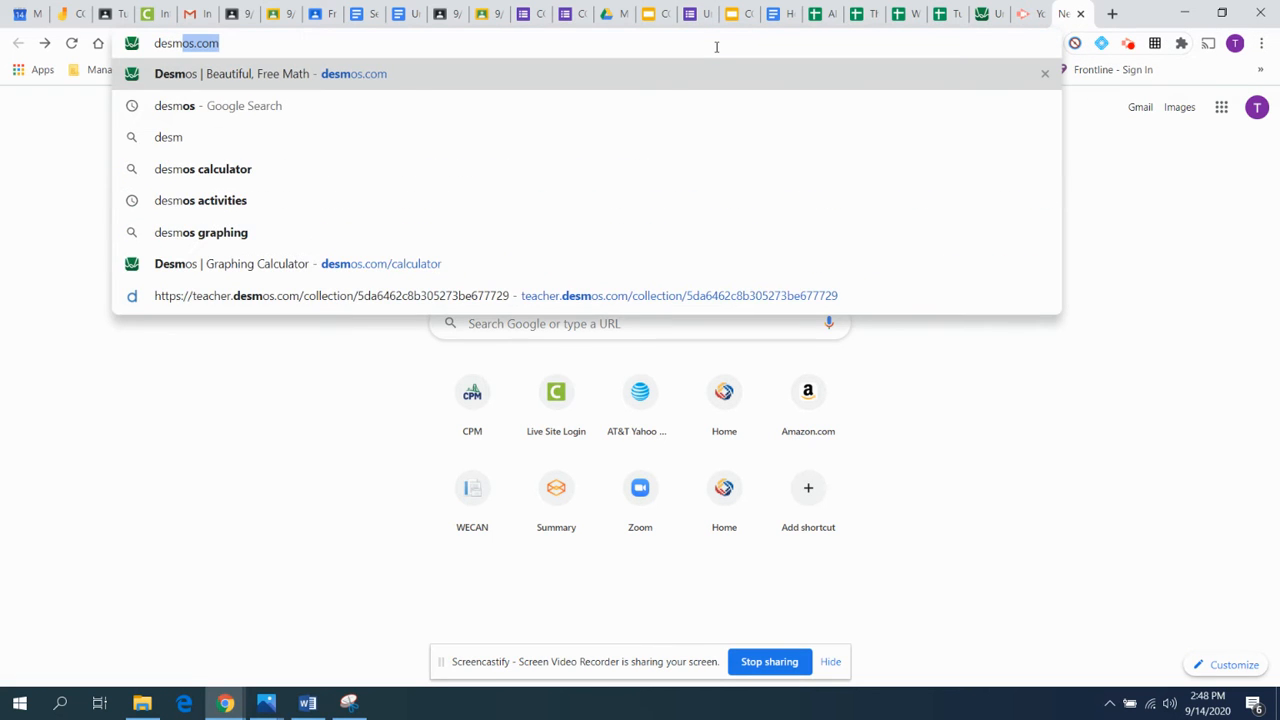
pyautogui.press('Return')
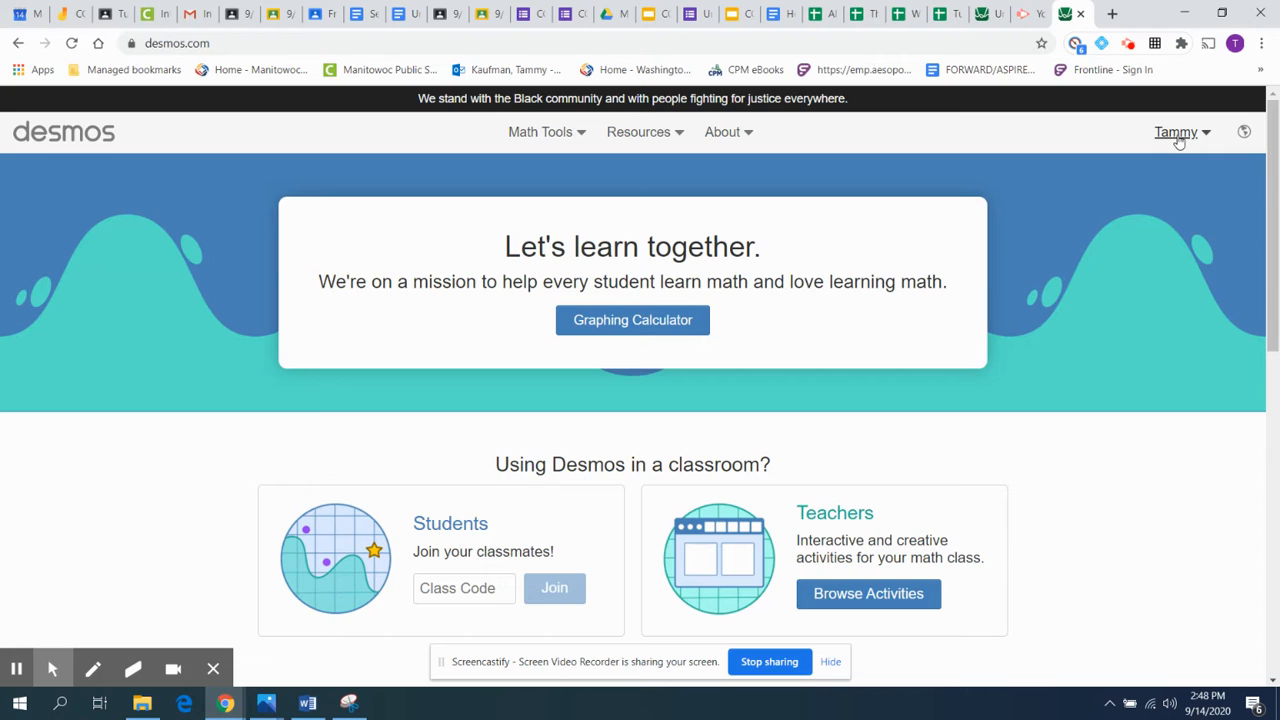
pyautogui.click(652, 328)
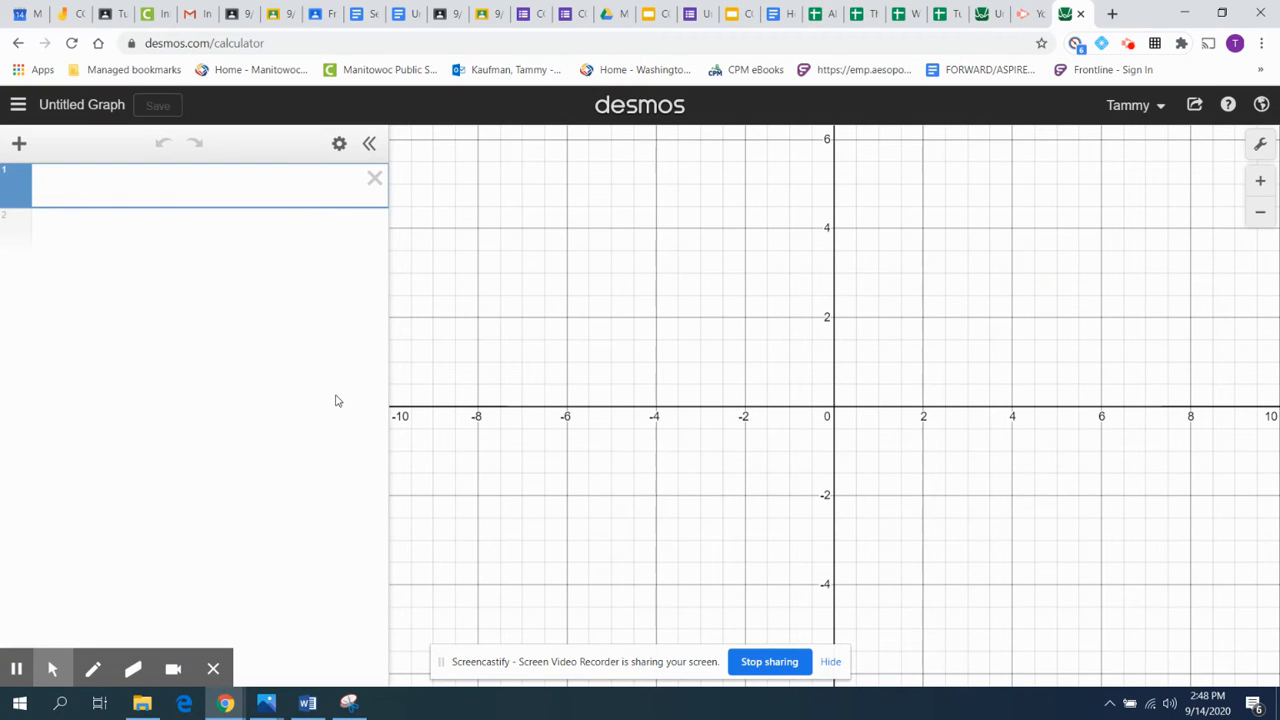
# Step: Delete the Untitled Graph from the account's saved graphs
pyautogui.click(17, 106)
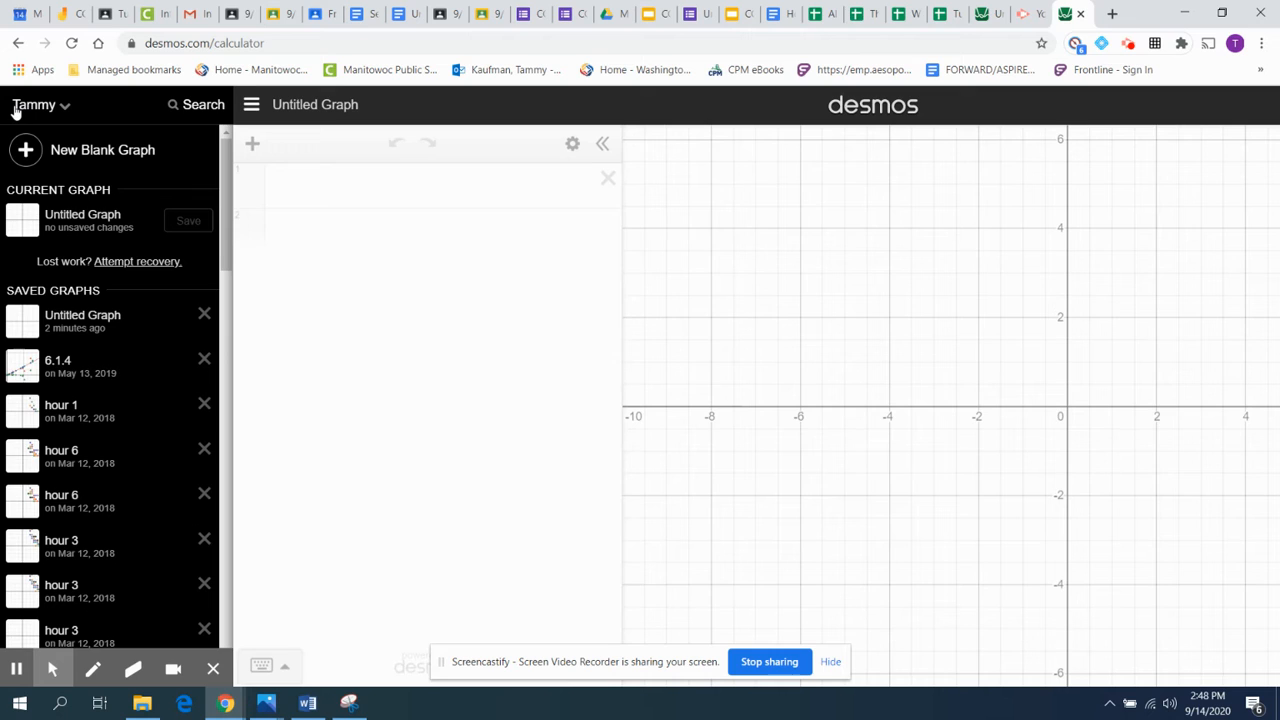
pyautogui.click(204, 314)
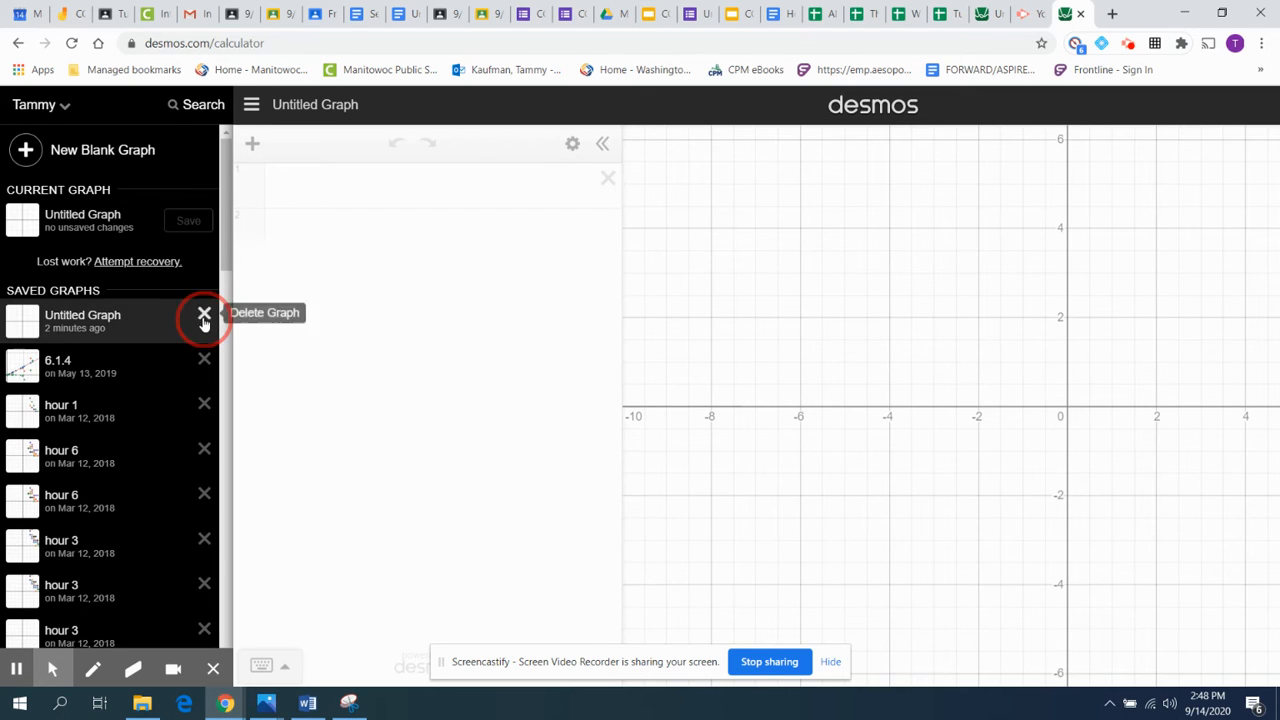
pyautogui.click(204, 320)
pyautogui.click(204, 320)
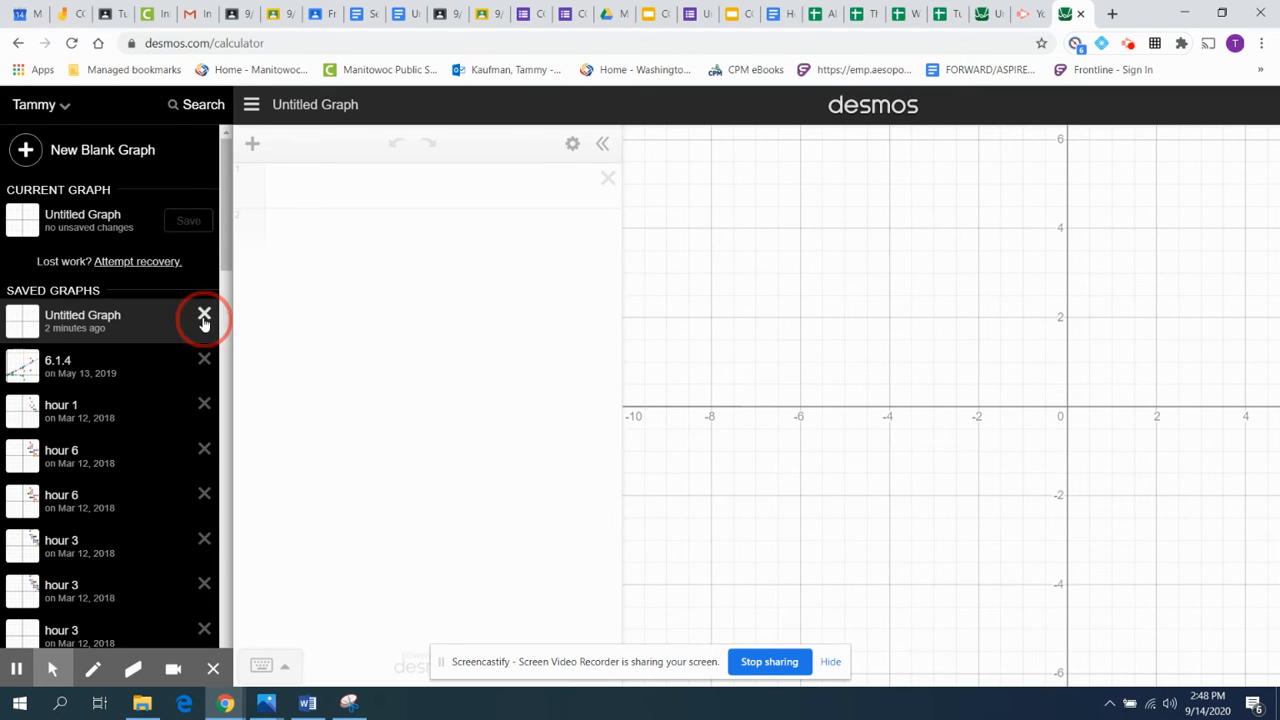
pyautogui.click(72, 326)
pyautogui.click(201, 320)
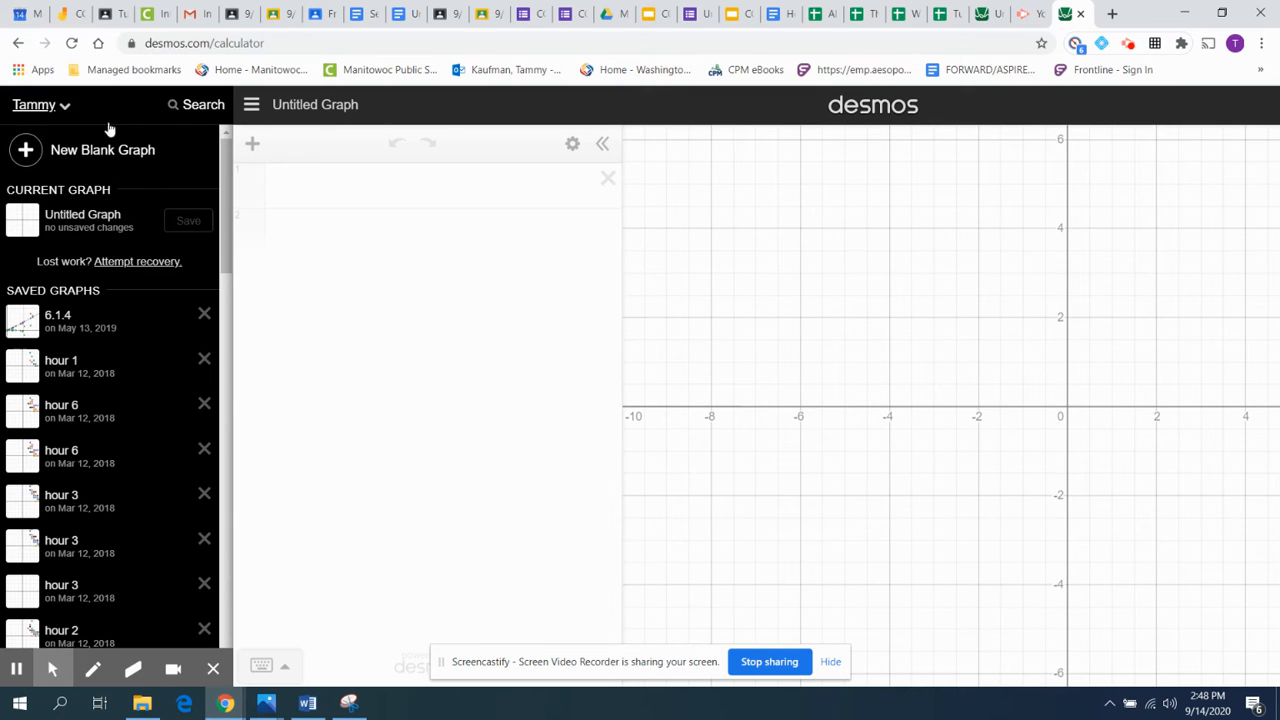
# Step: Start a new blank graph and save it with the title "Linear Graph"
pyautogui.click(94, 151)
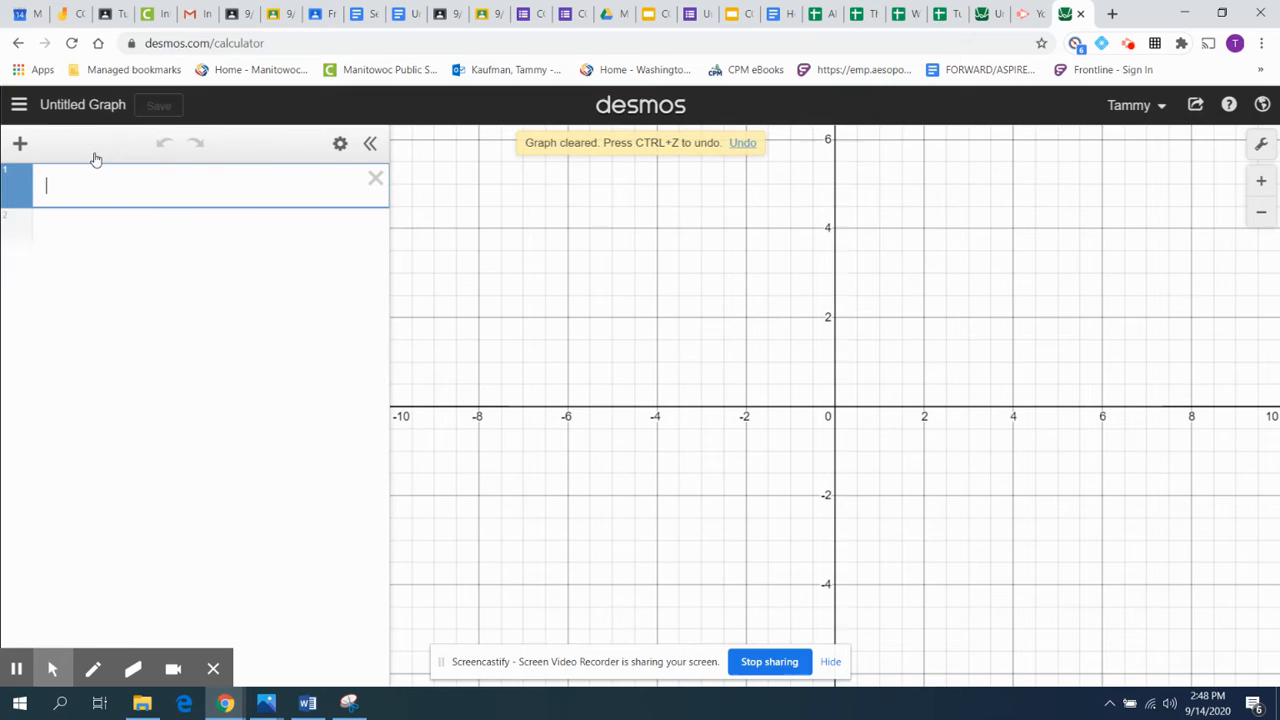
pyautogui.click(76, 106)
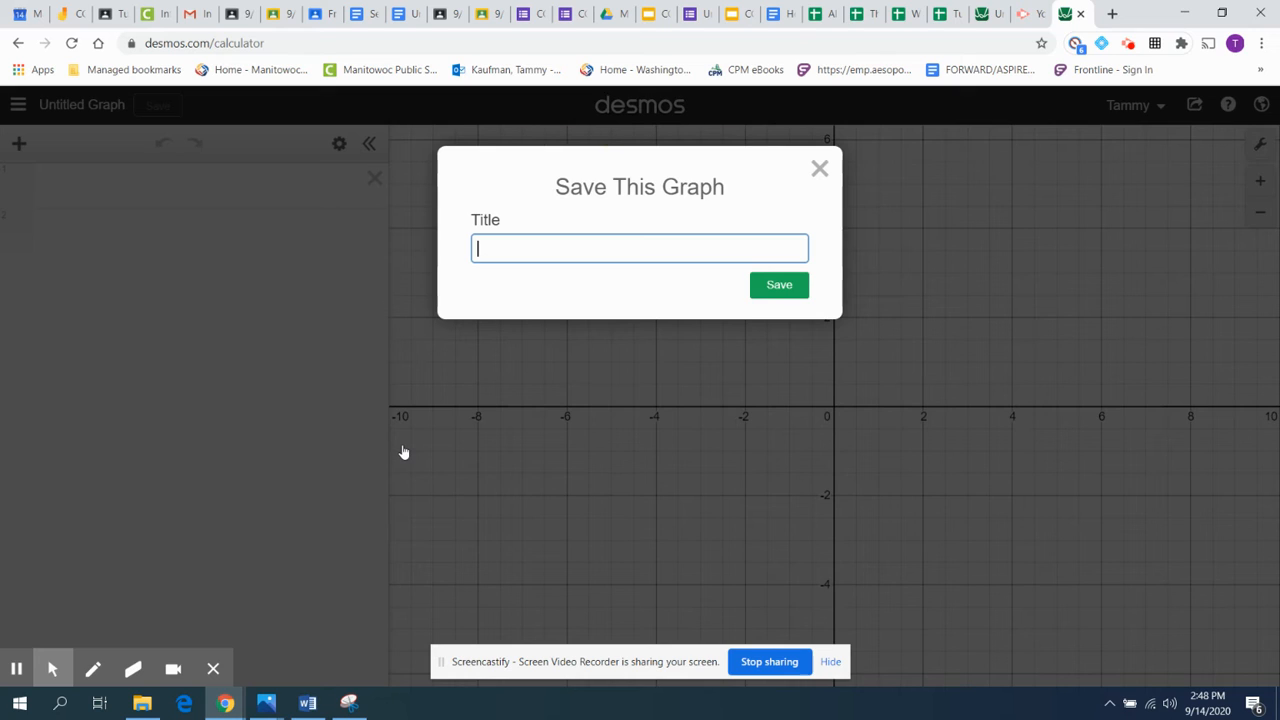
pyautogui.write('Linear GRa')
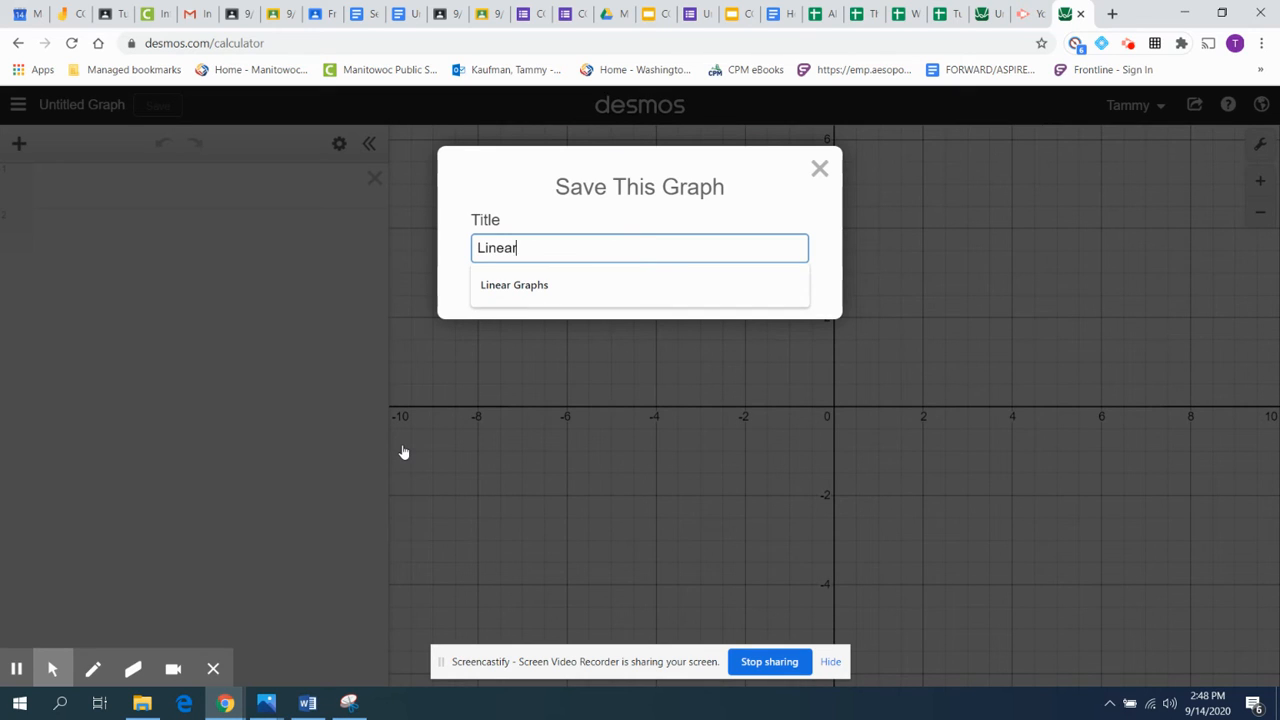
pyautogui.press('BackSpace')
pyautogui.press('BackSpace')
pyautogui.write('raph')
pyautogui.press('Return')
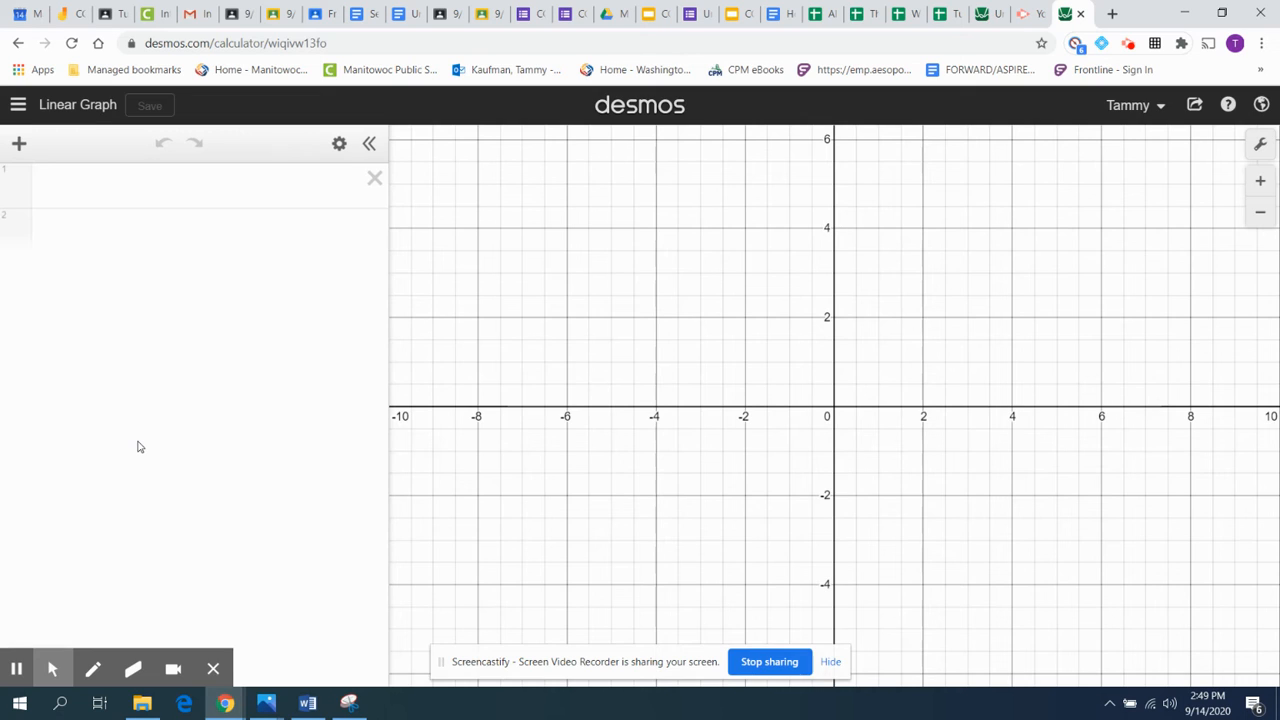
# Step: Add an expression and enter the linear equation y = 7x + 2
pyautogui.click(19, 145)
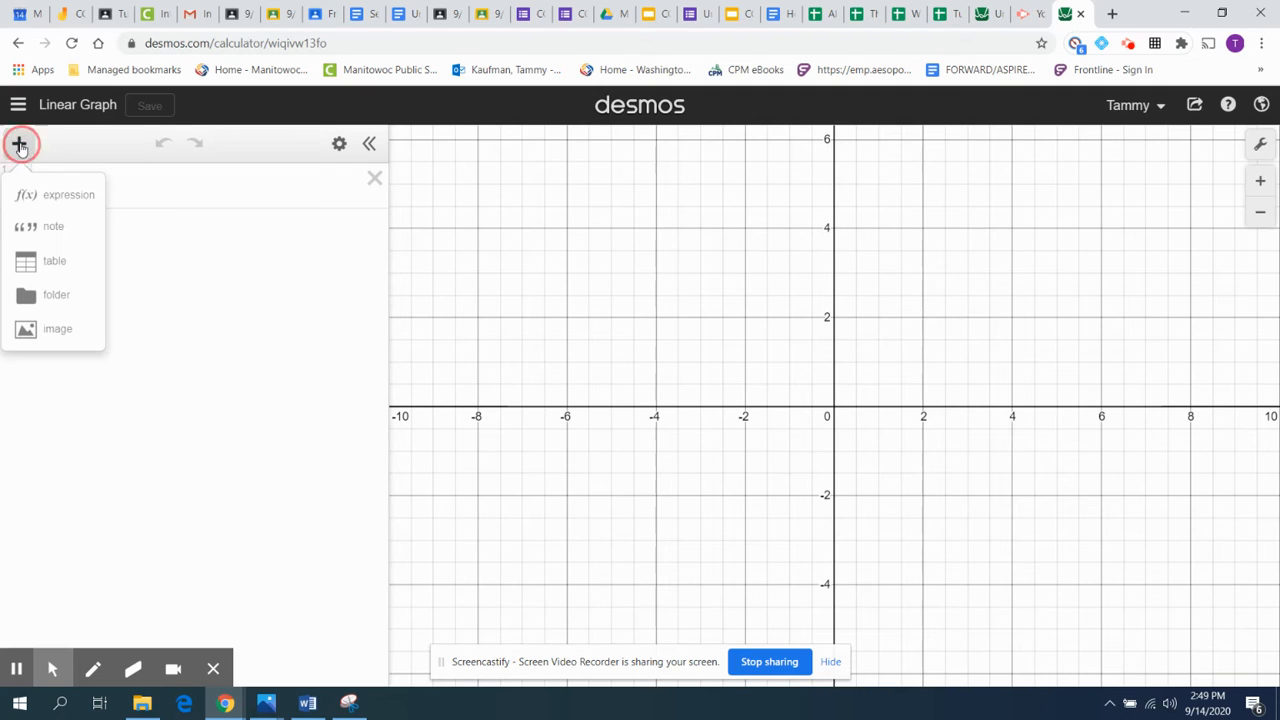
pyautogui.click(89, 199)
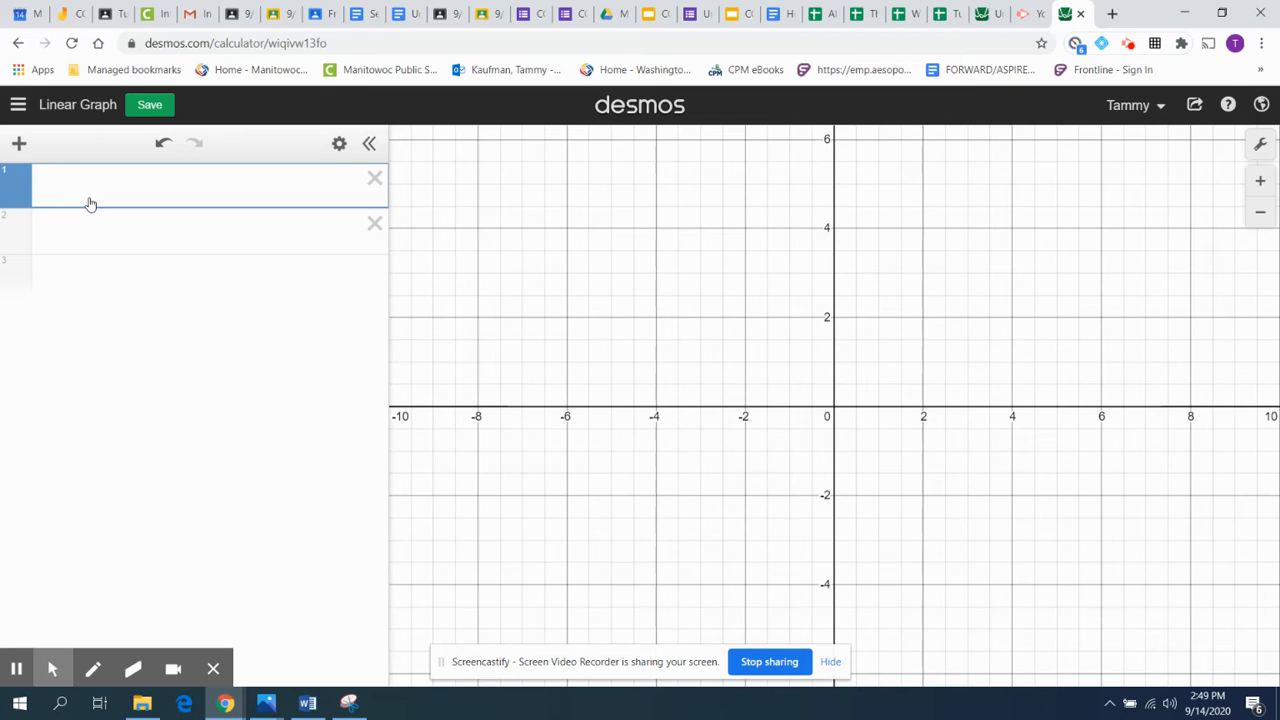
pyautogui.write('y = 7x ')
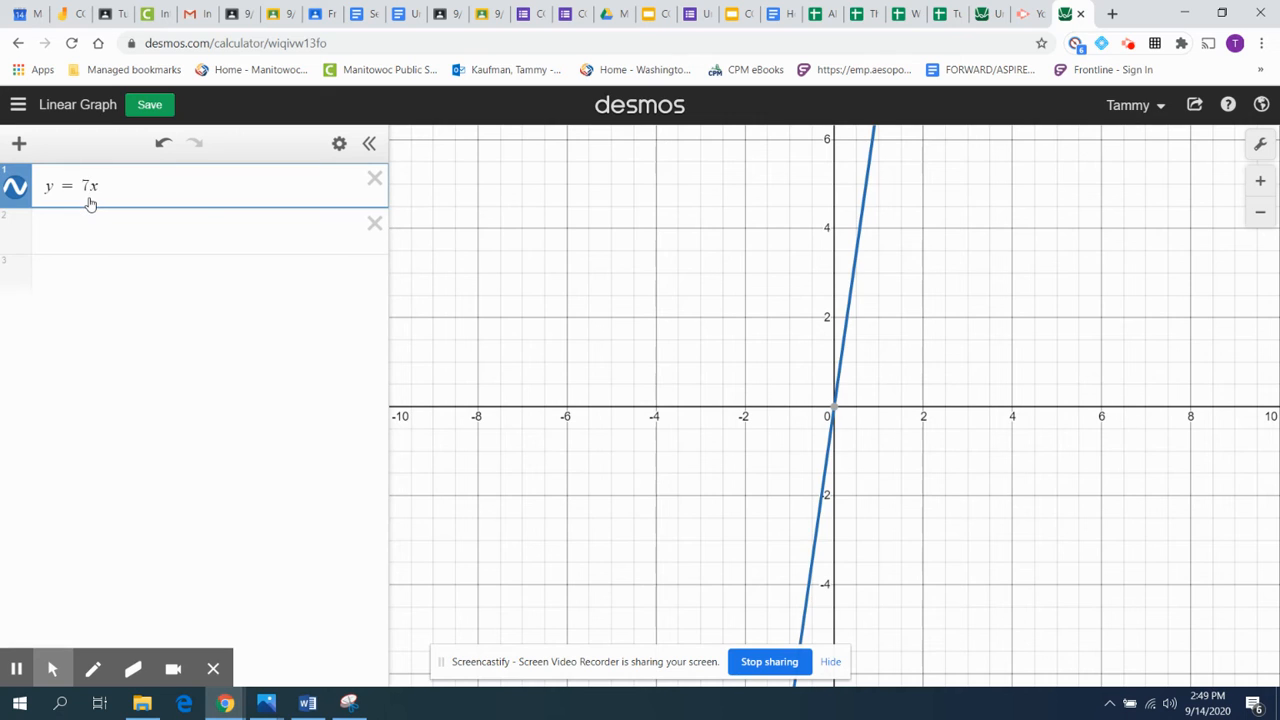
pyautogui.write('+ 2')
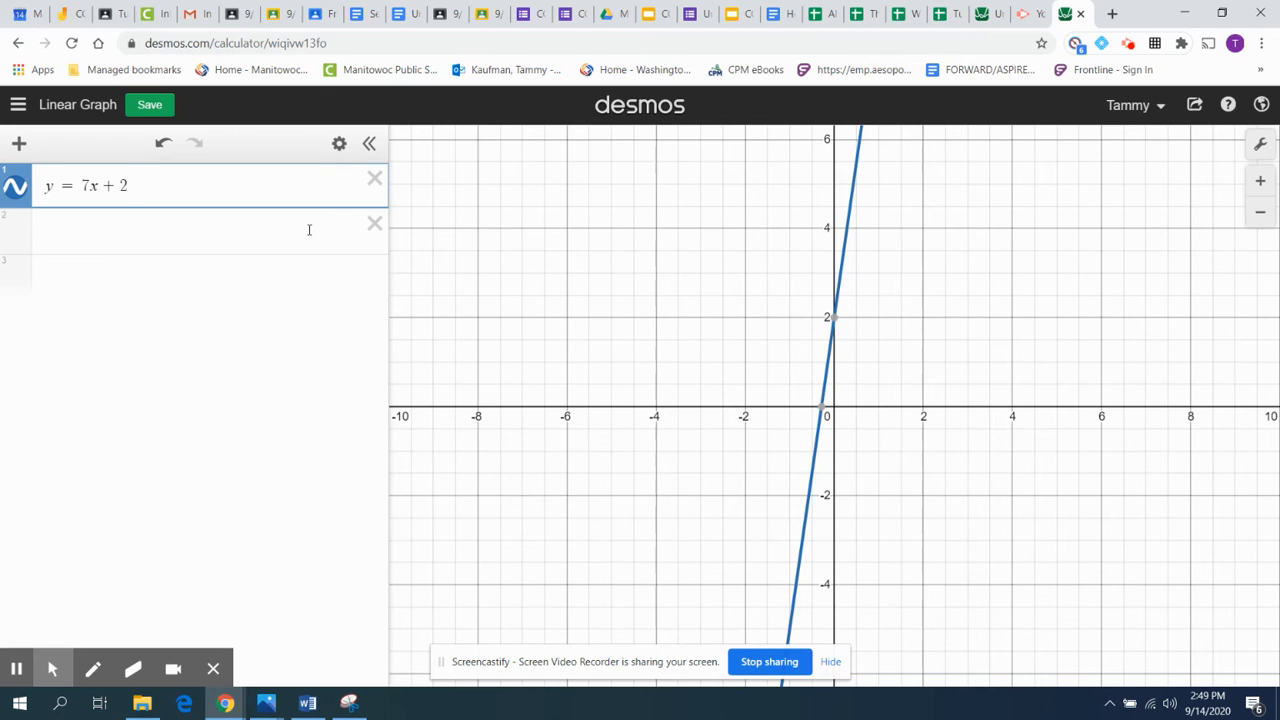
# Step: Colour the y = 7x + 2 line red, trying the dashed and dotted styles before setting it back to solid
pyautogui.click(14, 190)
pyautogui.click(14, 190)
pyautogui.click(13, 191)
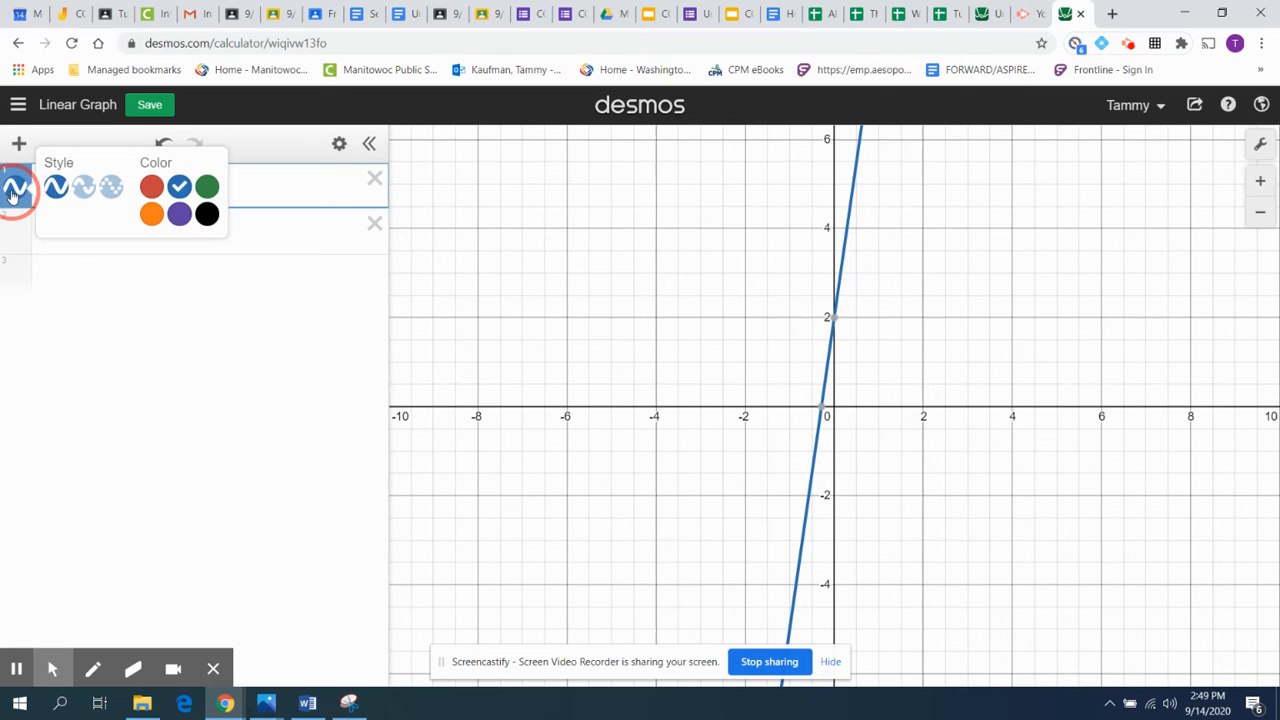
pyautogui.click(85, 188)
pyautogui.click(111, 187)
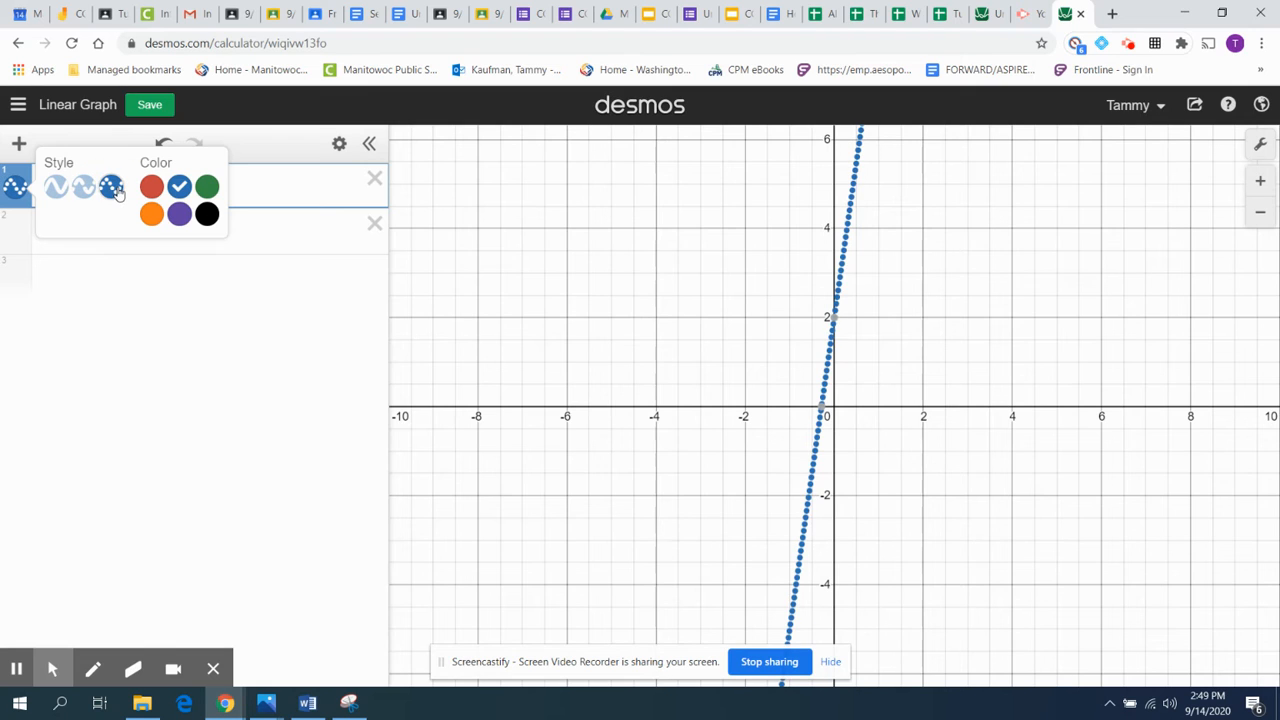
pyautogui.click(152, 189)
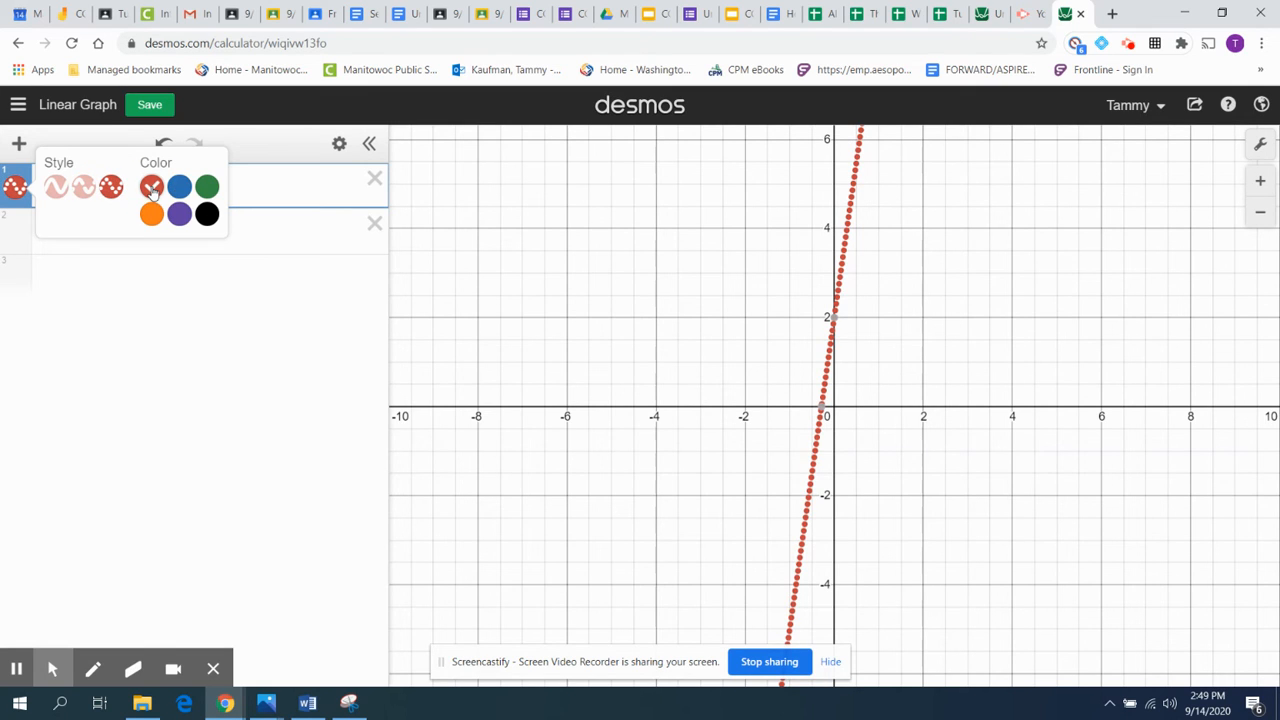
pyautogui.click(60, 190)
pyautogui.click(15, 189)
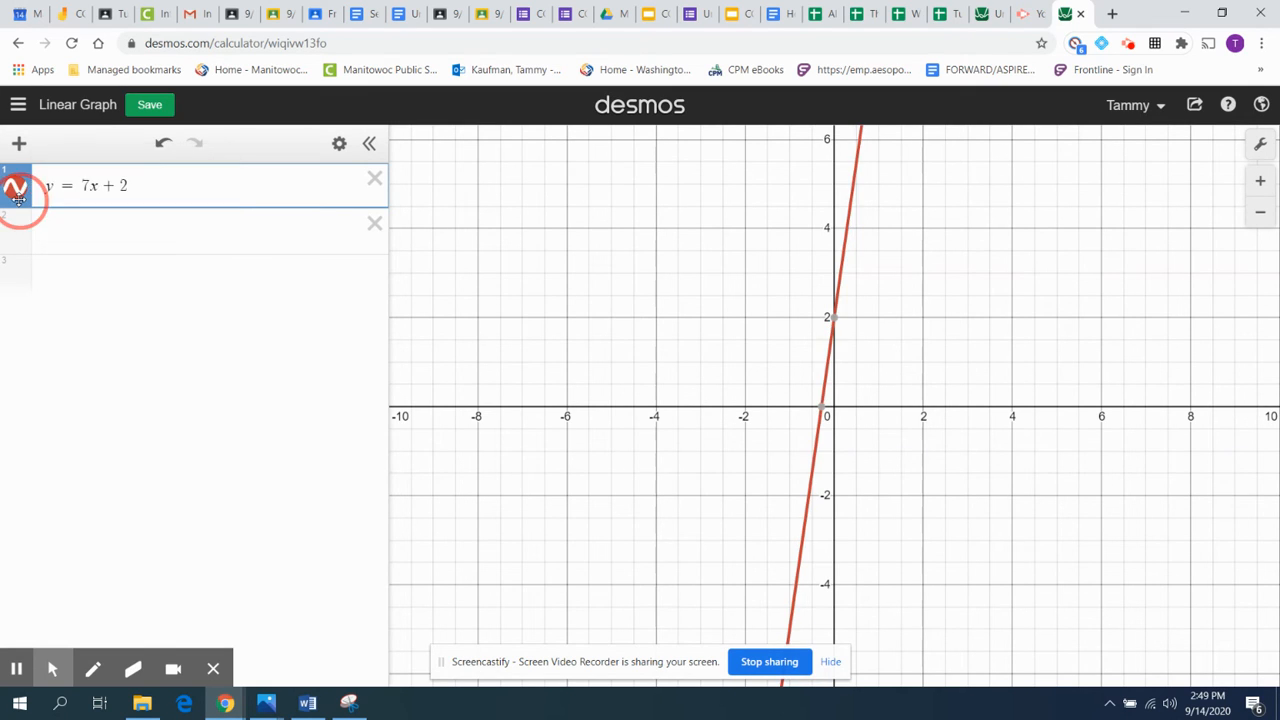
# Step: Hide the graph of y = 7x + 2 and show it again
pyautogui.click(16, 194)
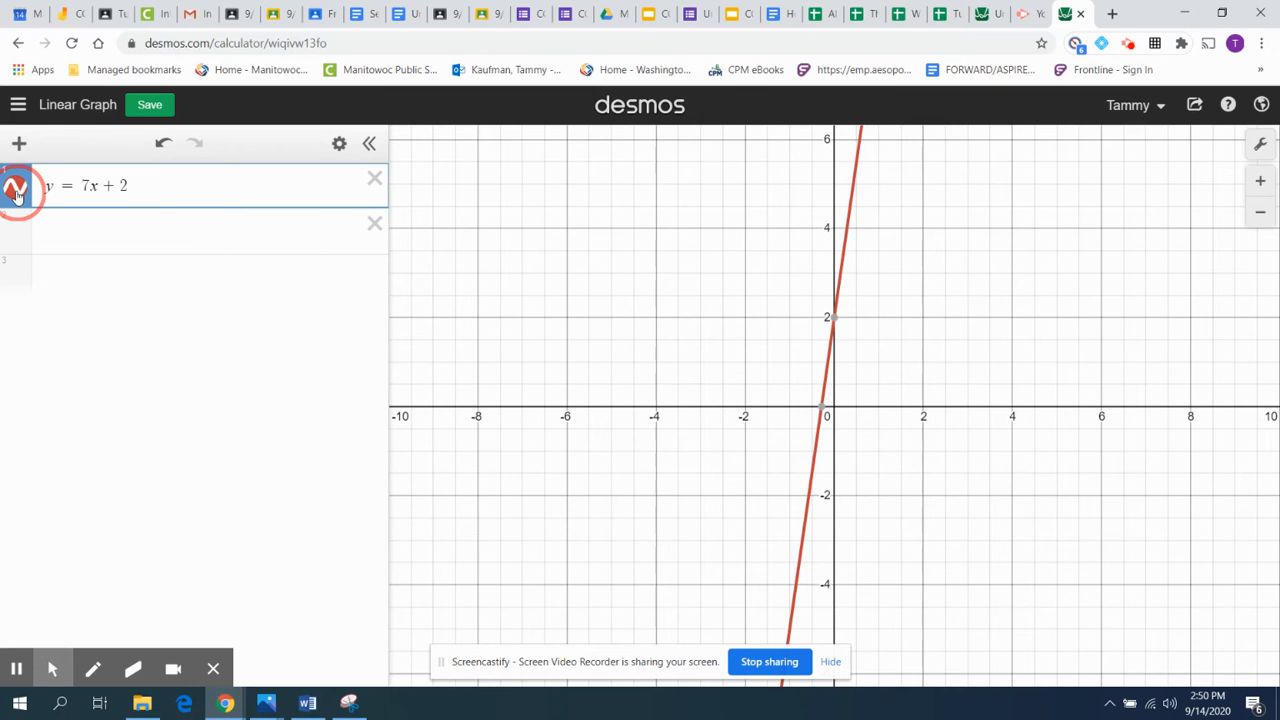
pyautogui.click(34, 246)
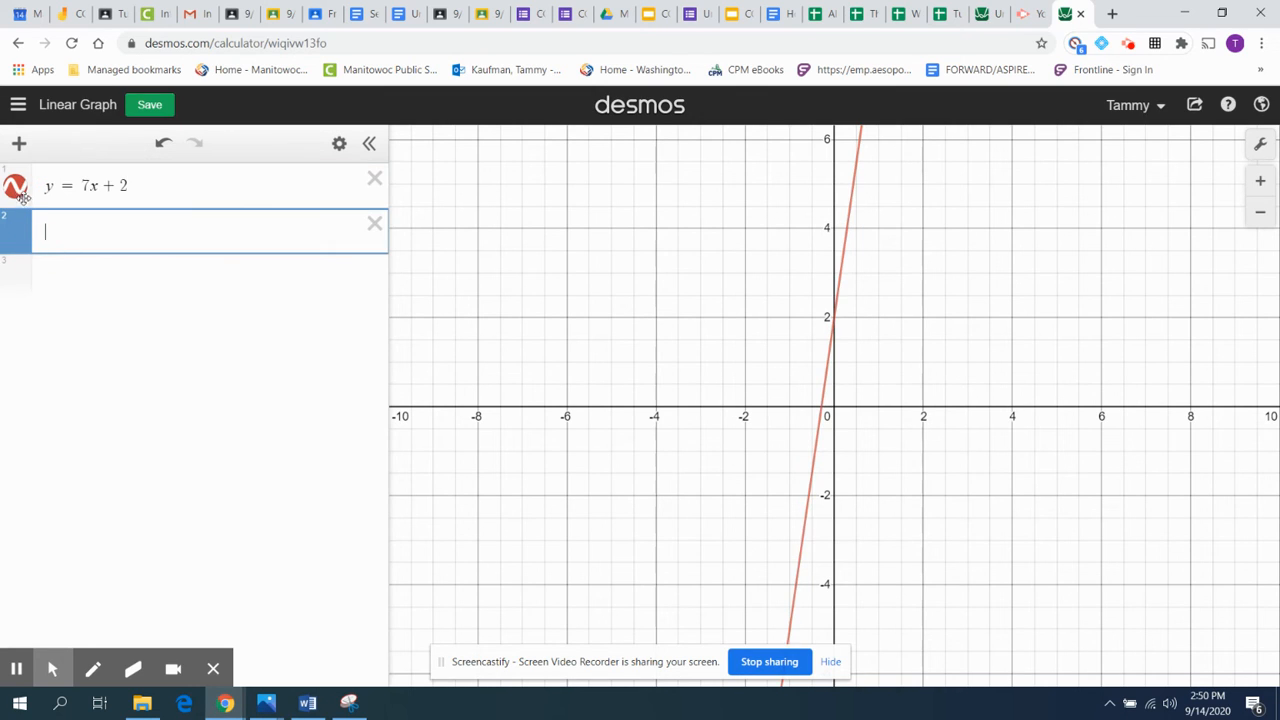
pyautogui.click(18, 191)
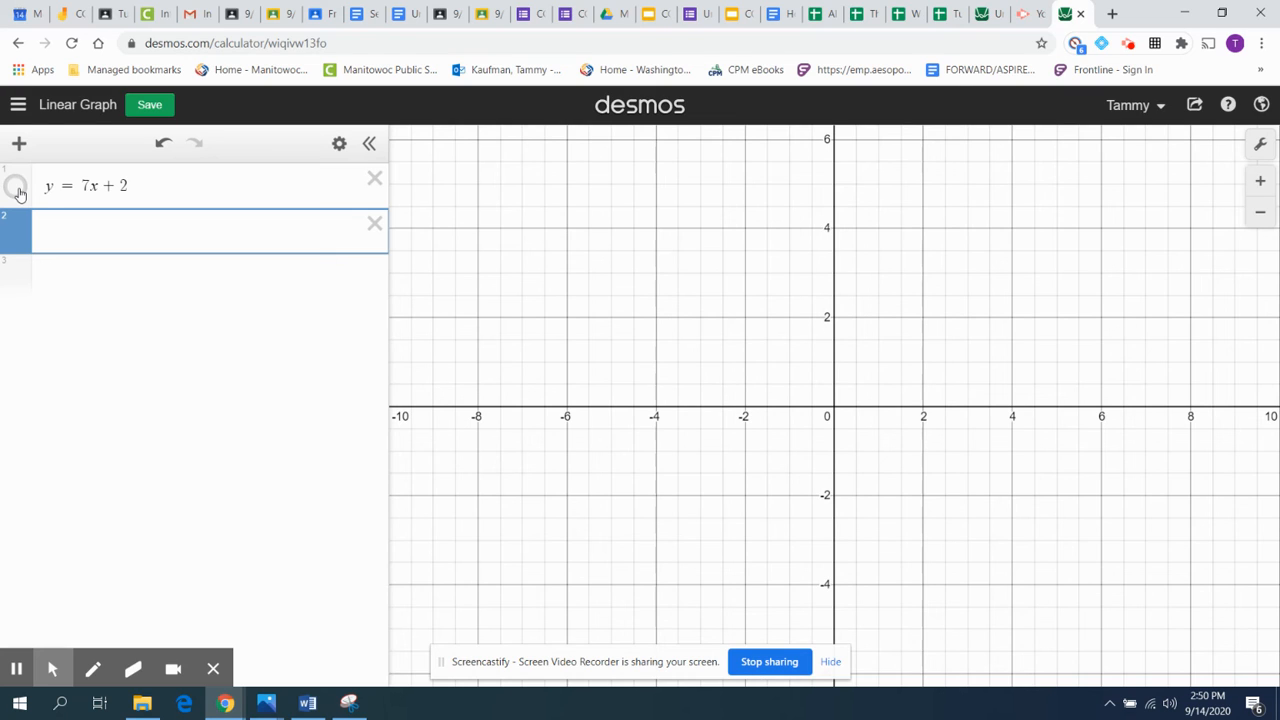
pyautogui.click(17, 189)
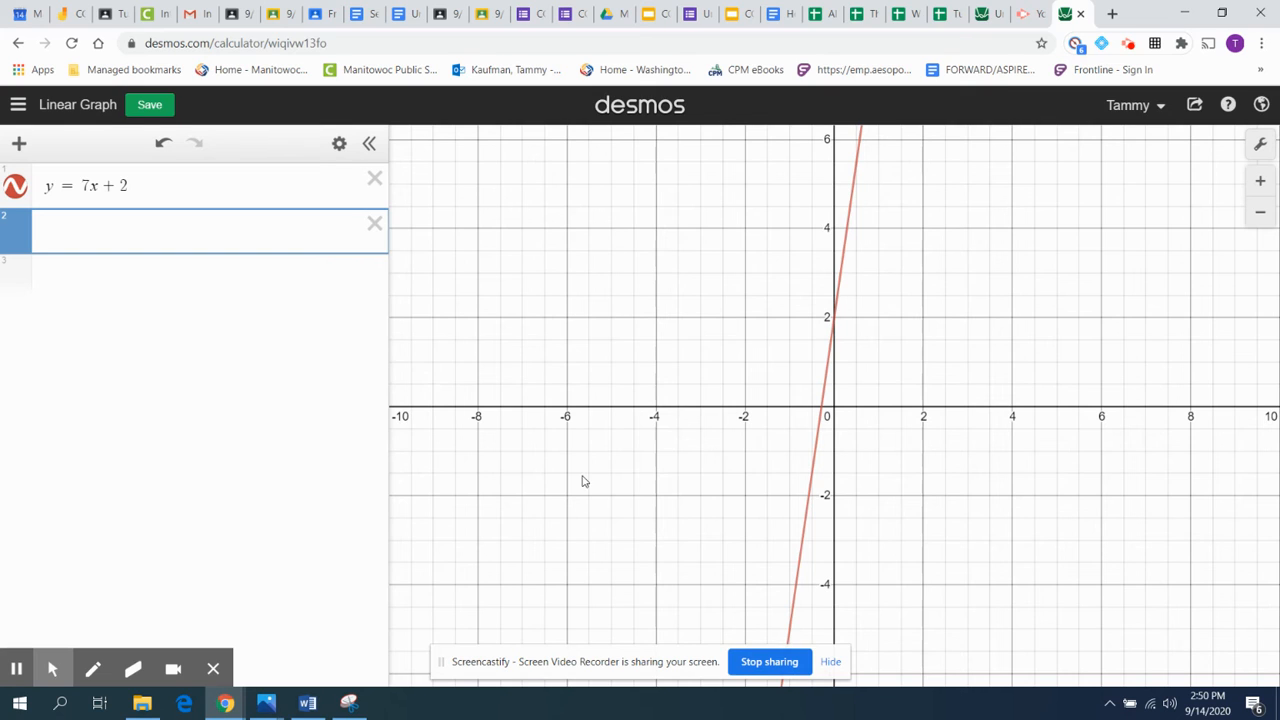
# Step: Convert the y = 7x + 2 expression into a table of x and y values
pyautogui.click(318, 182)
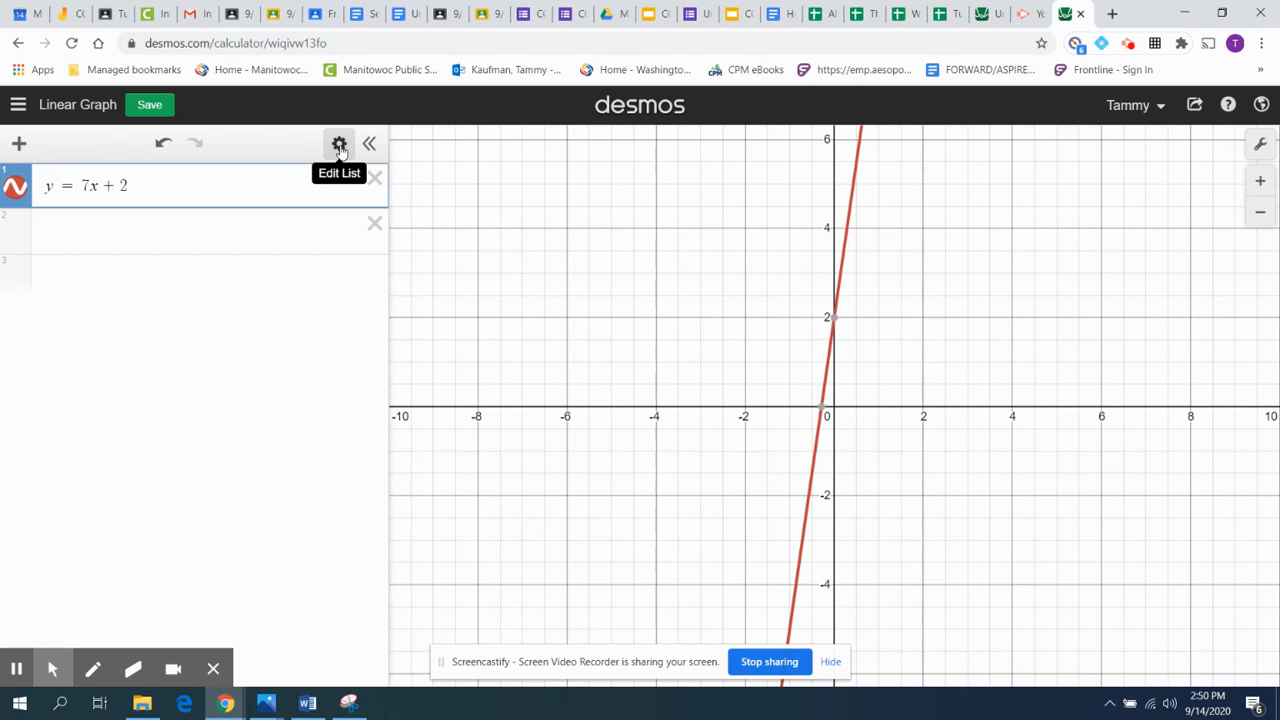
pyautogui.click(340, 147)
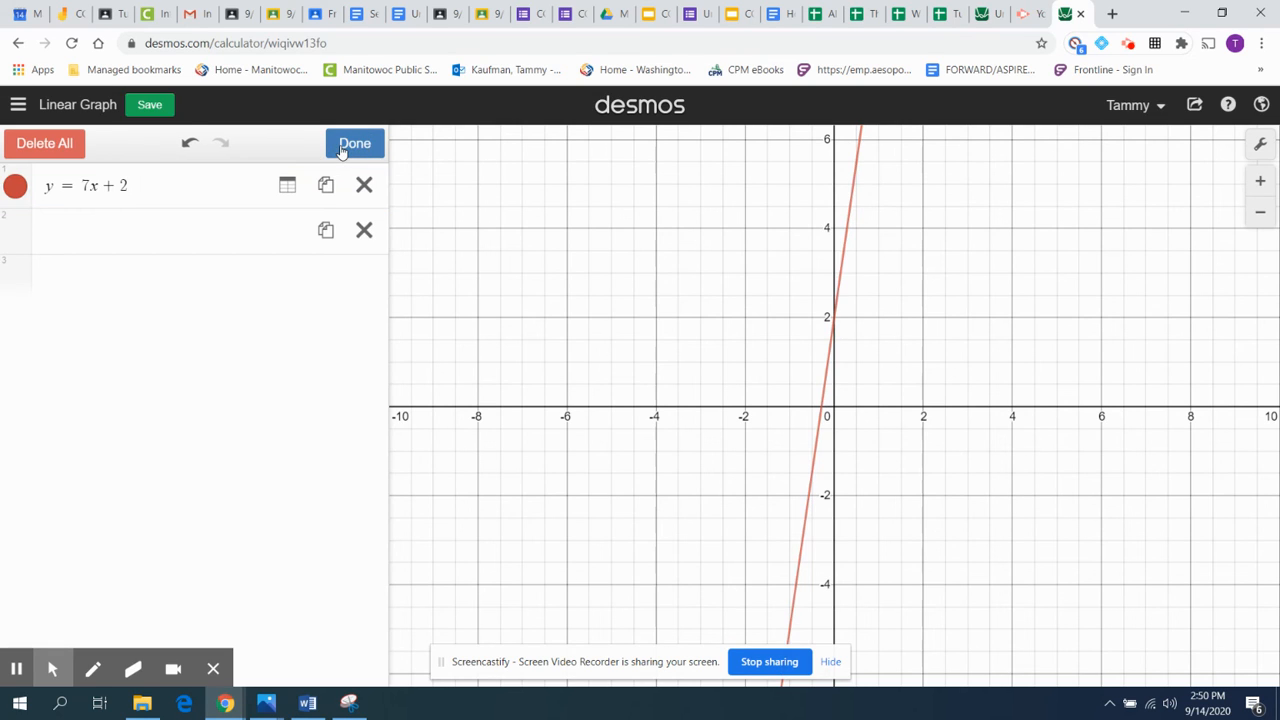
pyautogui.click(287, 188)
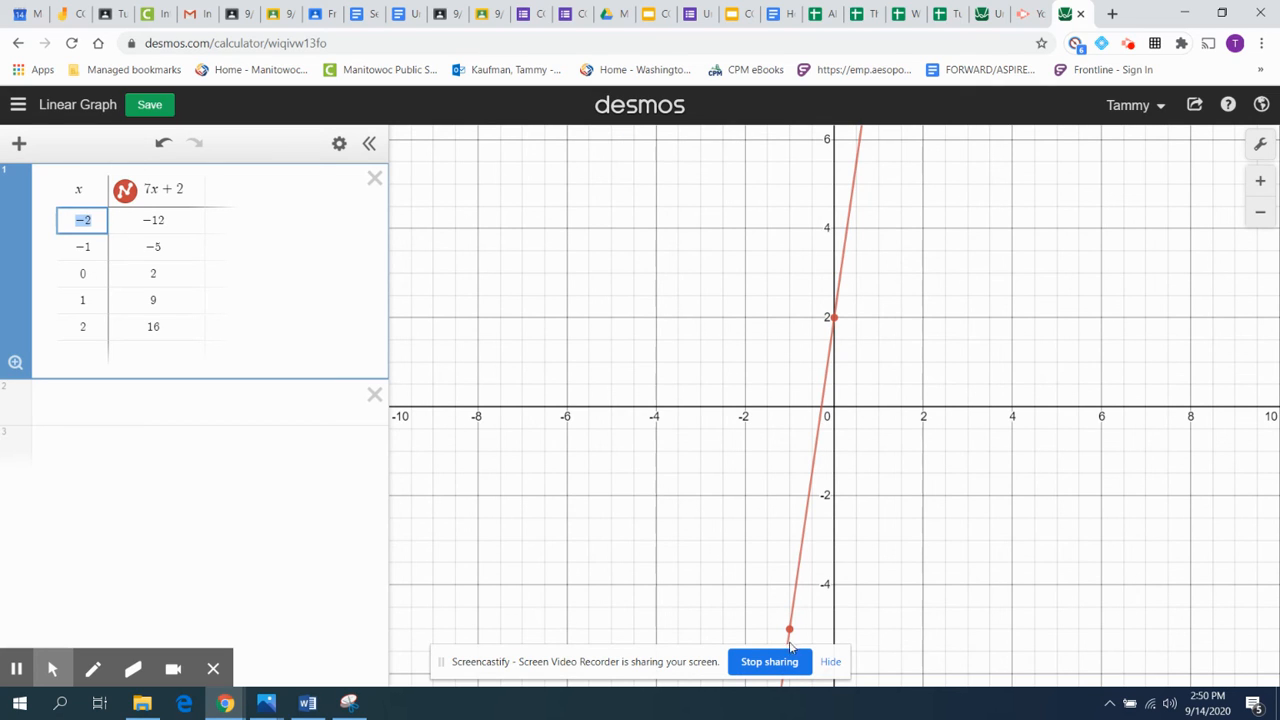
pyautogui.moveTo(835, 329)
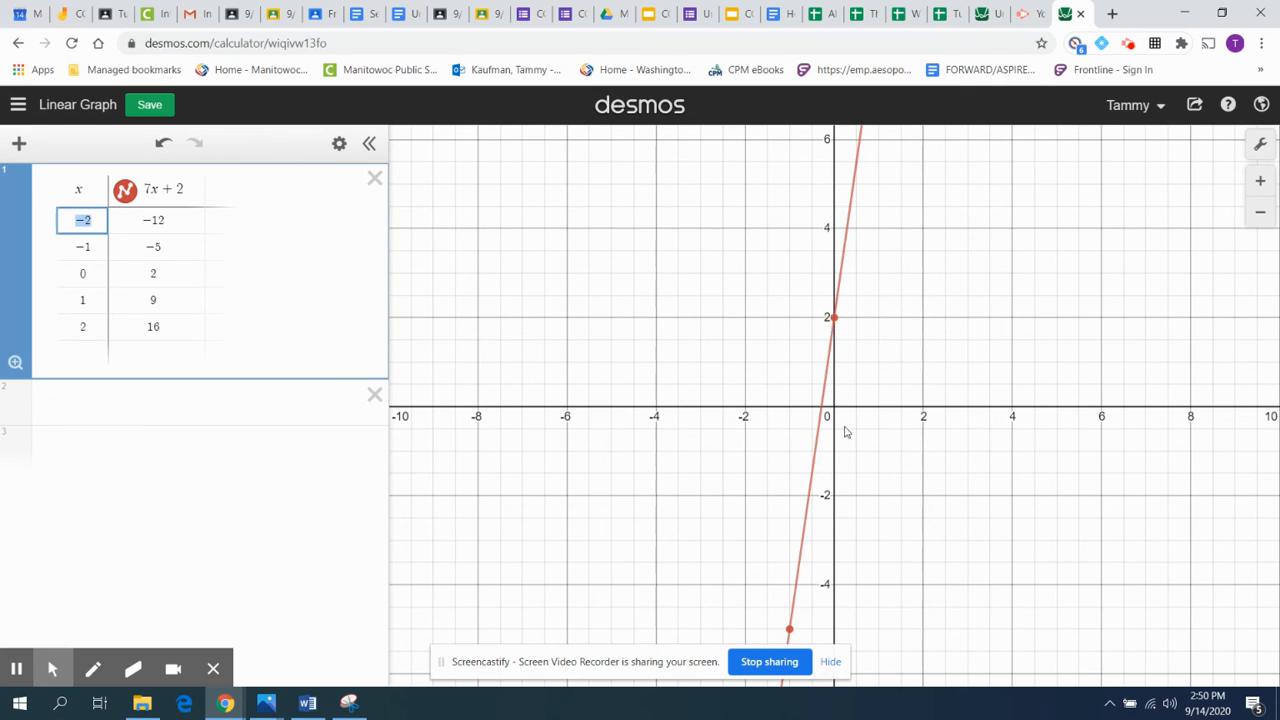
# Step: Set the graph's x-axis range from -100 to 100
pyautogui.click(1263, 152)
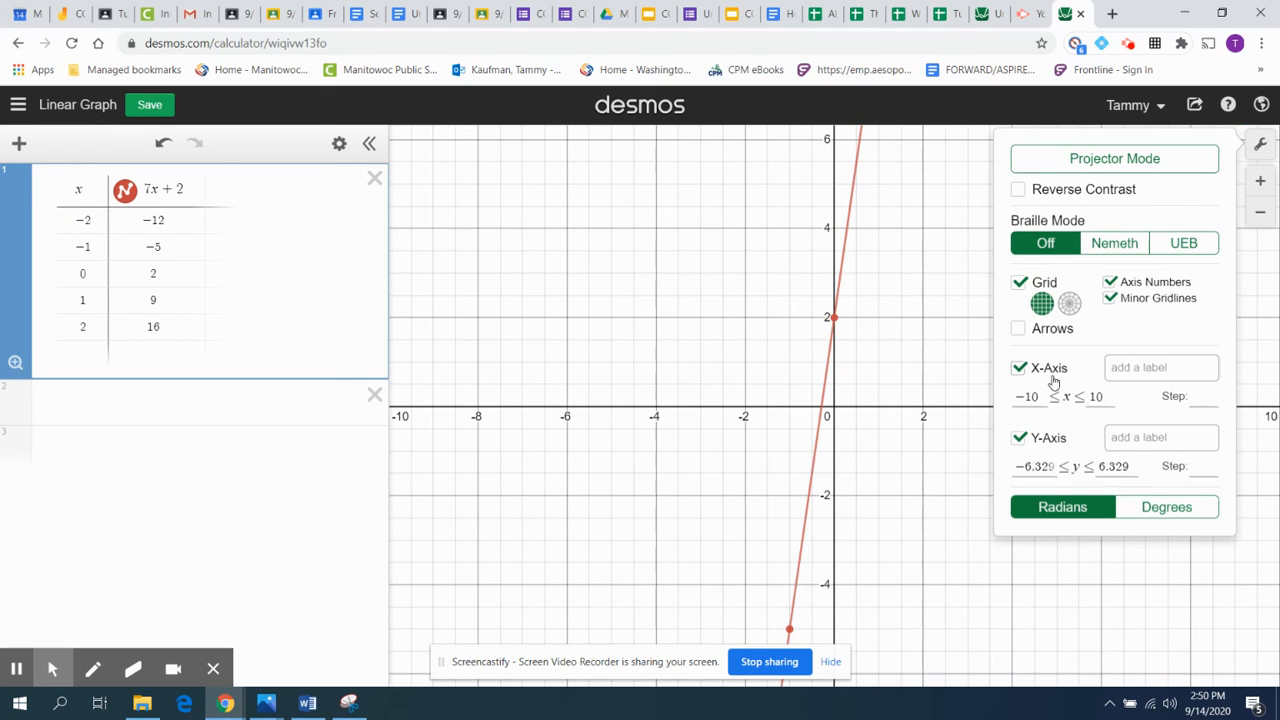
pyautogui.click(1031, 397)
pyautogui.write('0')
pyautogui.click(1108, 398)
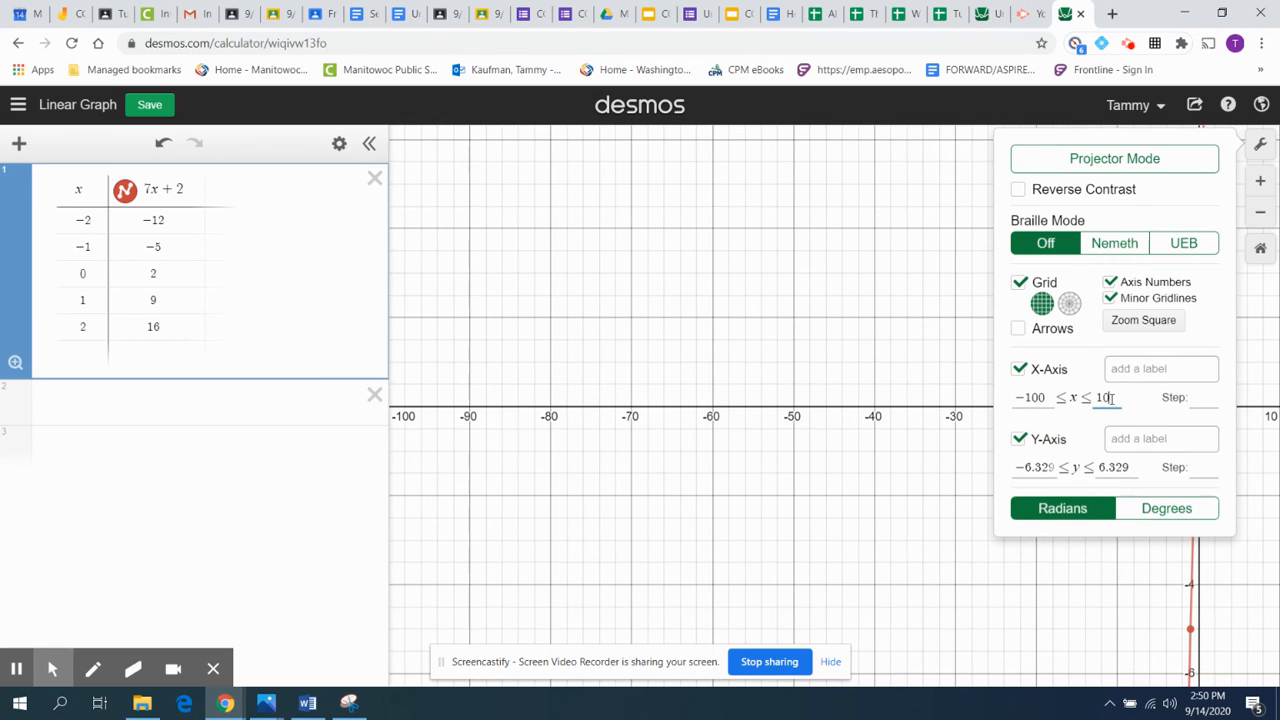
pyautogui.write('0')
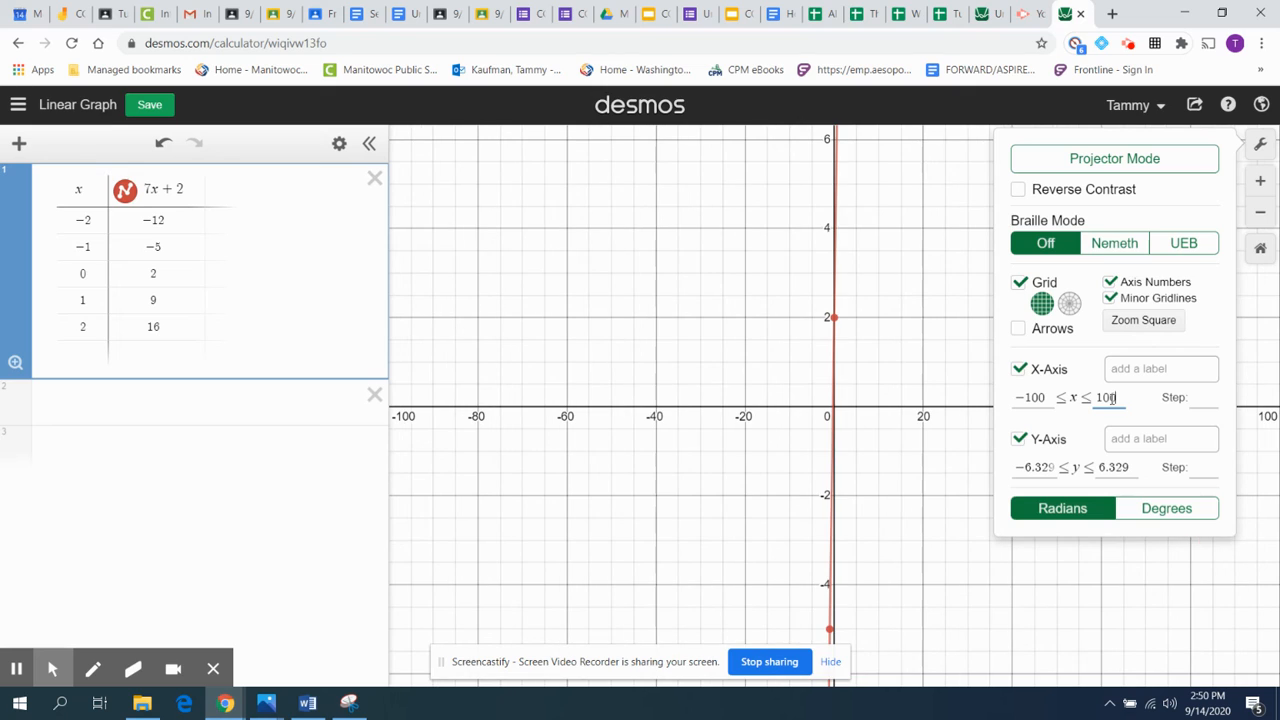
# Step: Set the y-axis range from -100 to 100 and close the graph settings
pyautogui.click(1024, 467)
pyautogui.moveTo(1024, 467); pyautogui.dragTo(1055, 467)
pyautogui.write('100')
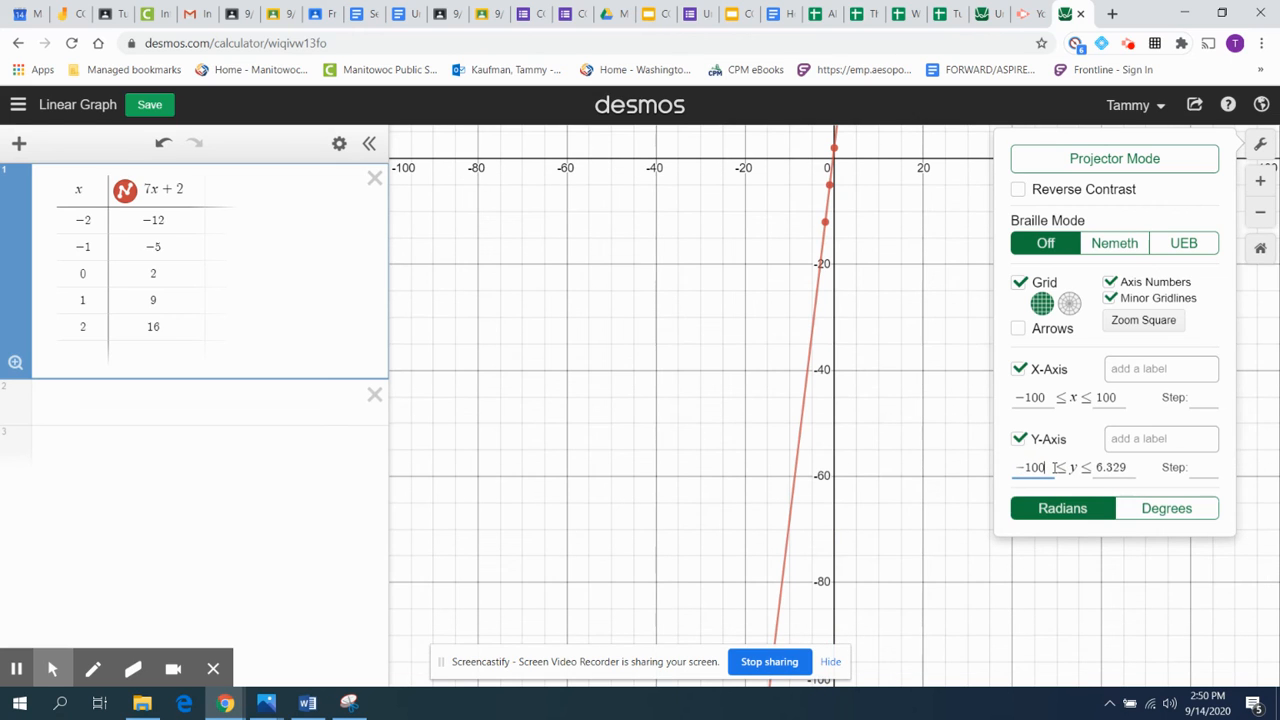
pyautogui.moveTo(1100, 467); pyautogui.dragTo(1129, 467)
pyautogui.write('100')
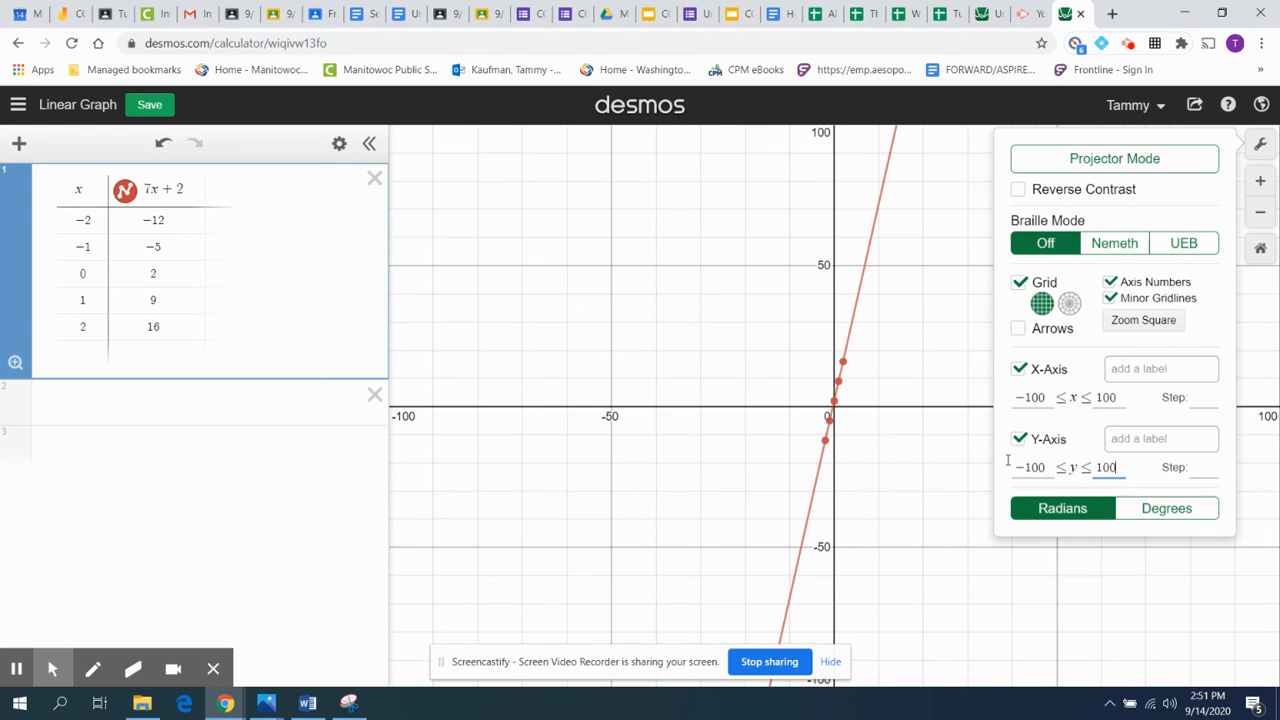
pyautogui.click(714, 478)
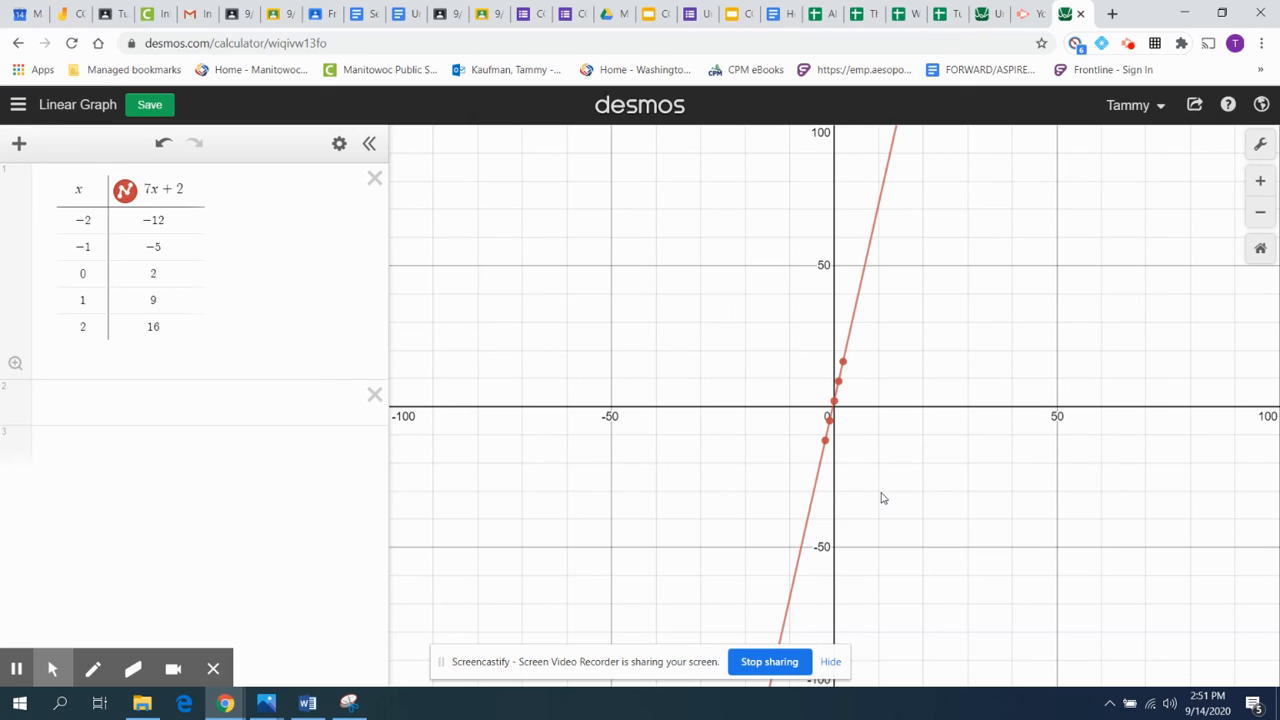
# Step: Examine the line and its table points around the origin at closer and wider scales
pyautogui.click(880, 411)
pyautogui.scroll(5, 868, 408)
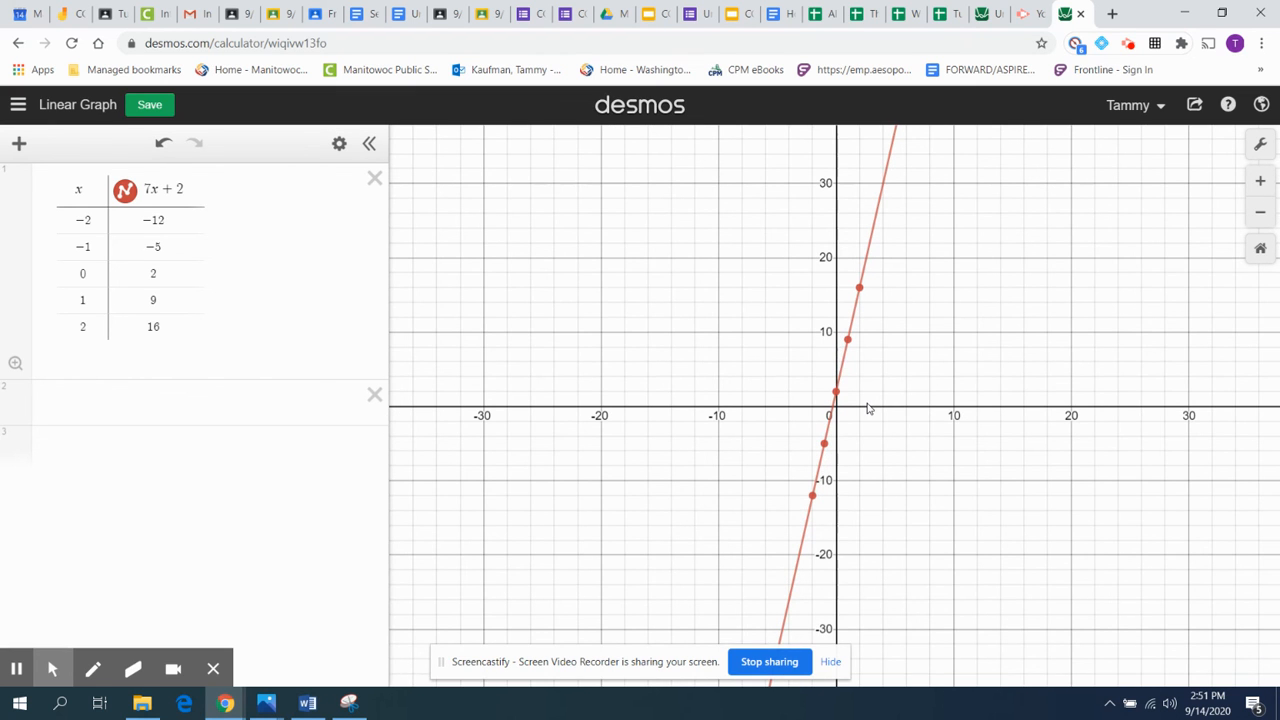
pyautogui.scroll(6, 868, 408)
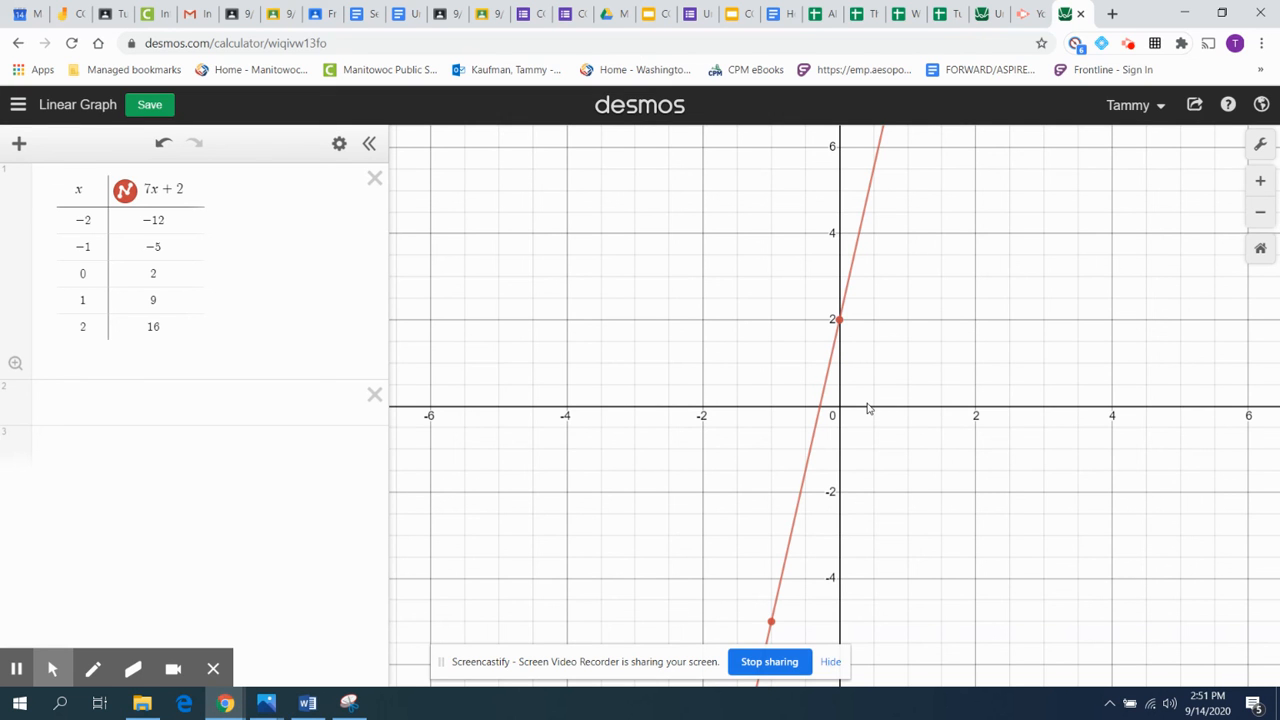
pyautogui.scroll(-8, 868, 408)
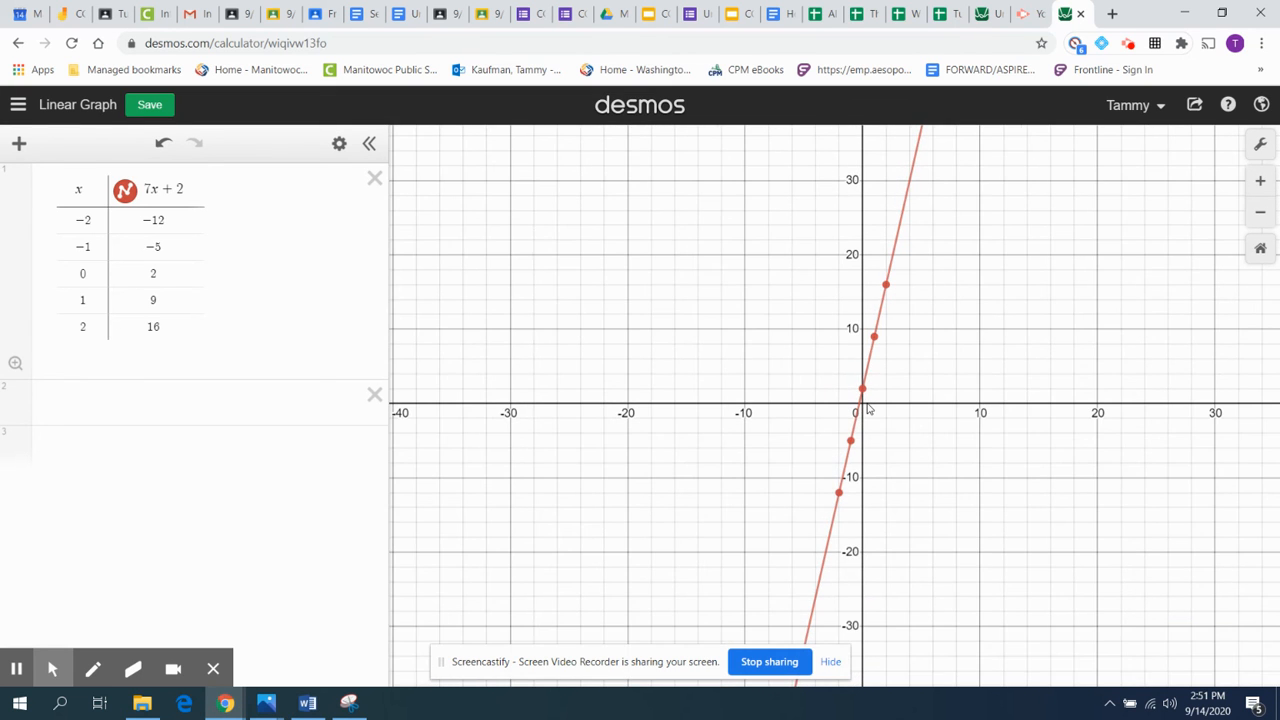
pyautogui.scroll(-4, 868, 408)
pyautogui.scroll(-3, 868, 408)
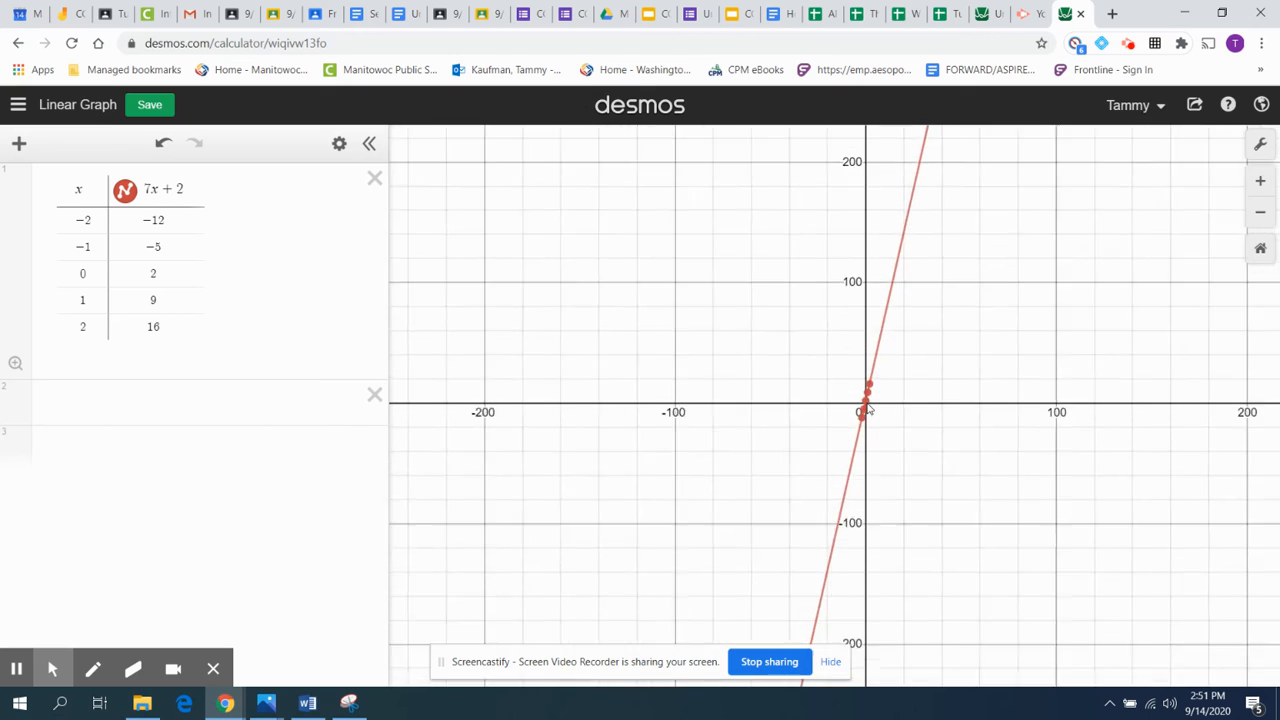
pyautogui.scroll(5, 868, 408)
pyautogui.scroll(-2, 868, 408)
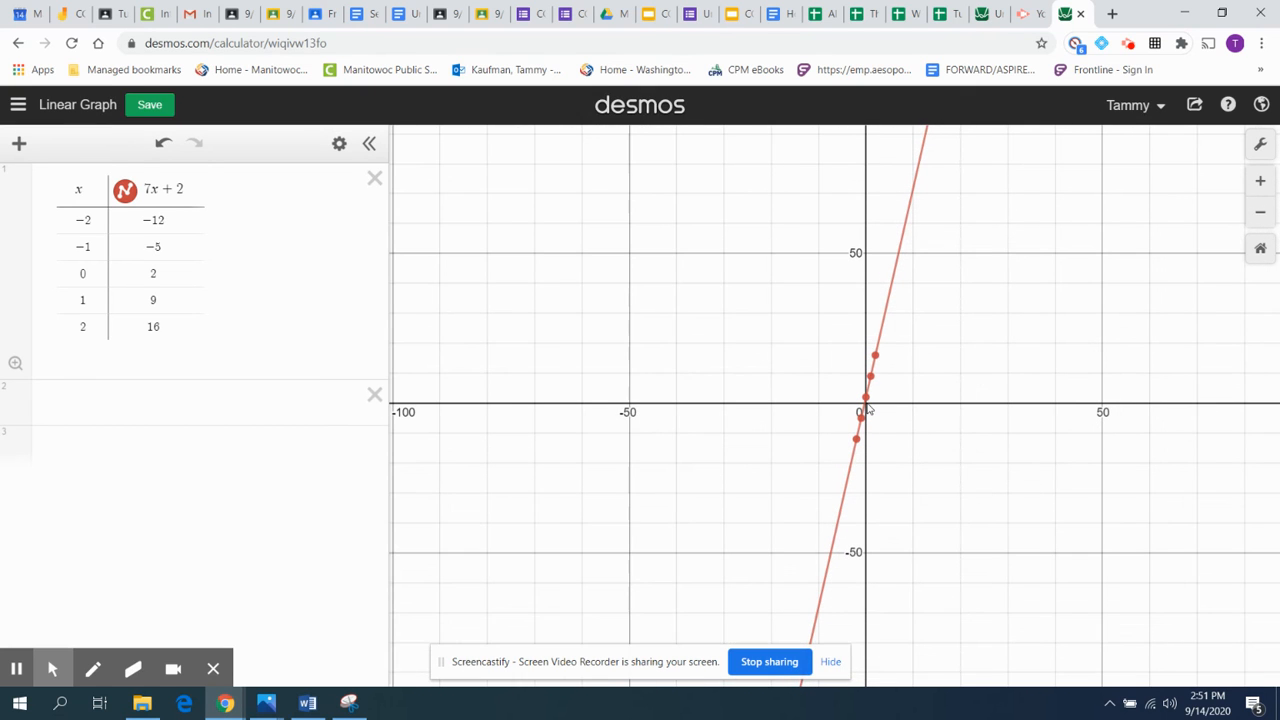
pyautogui.scroll(-2, 868, 408)
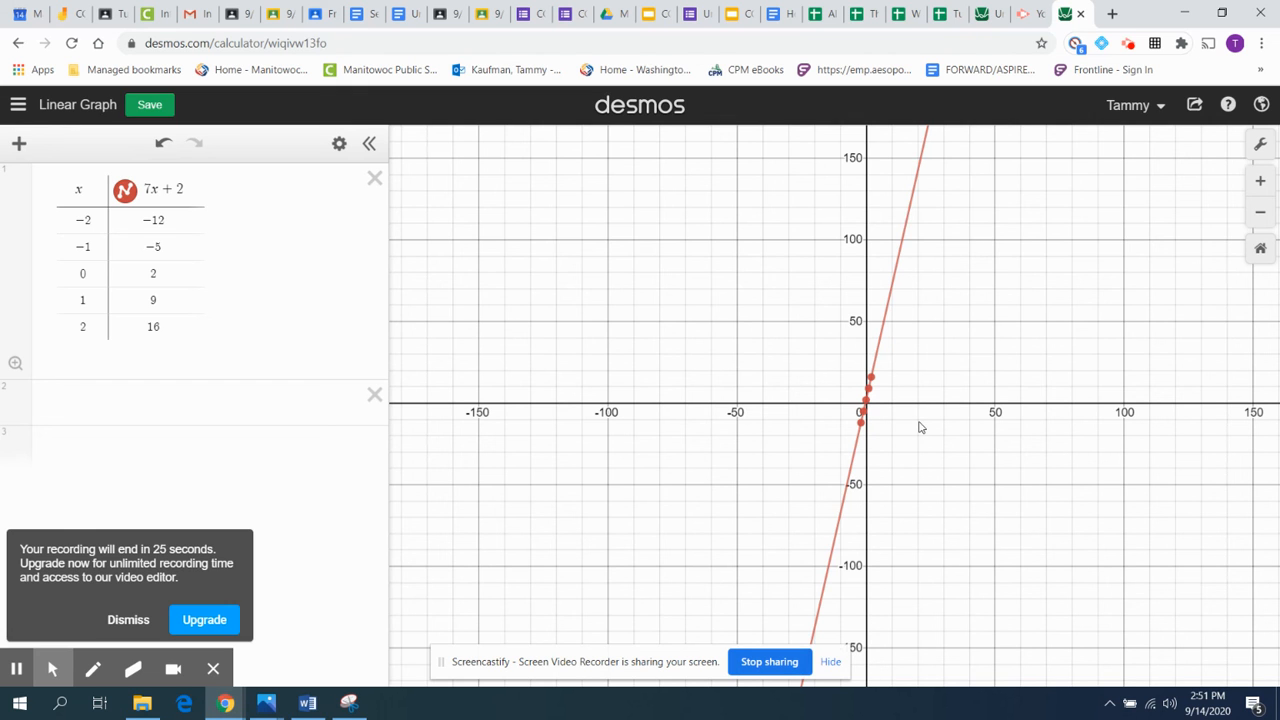
# Step: Save the Linear Graph with all five table points spread out clearly in view
pyautogui.scroll(5, 921, 427)
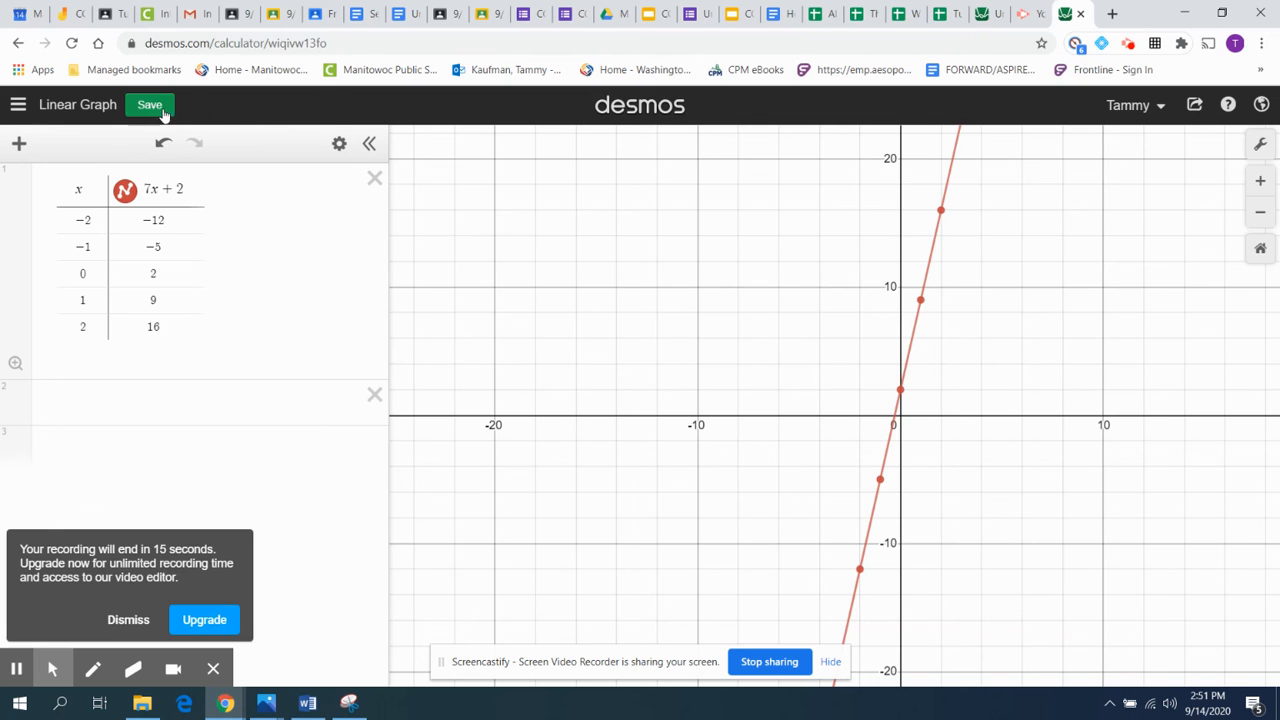
pyautogui.click(159, 109)
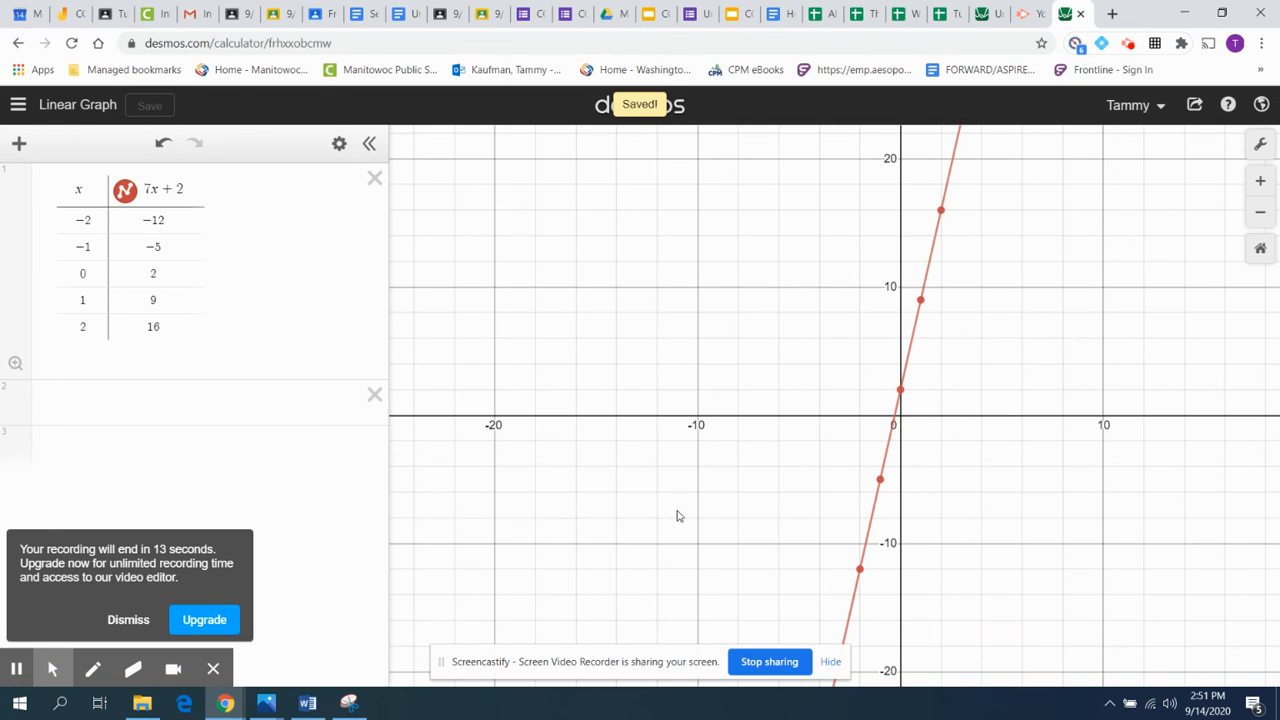